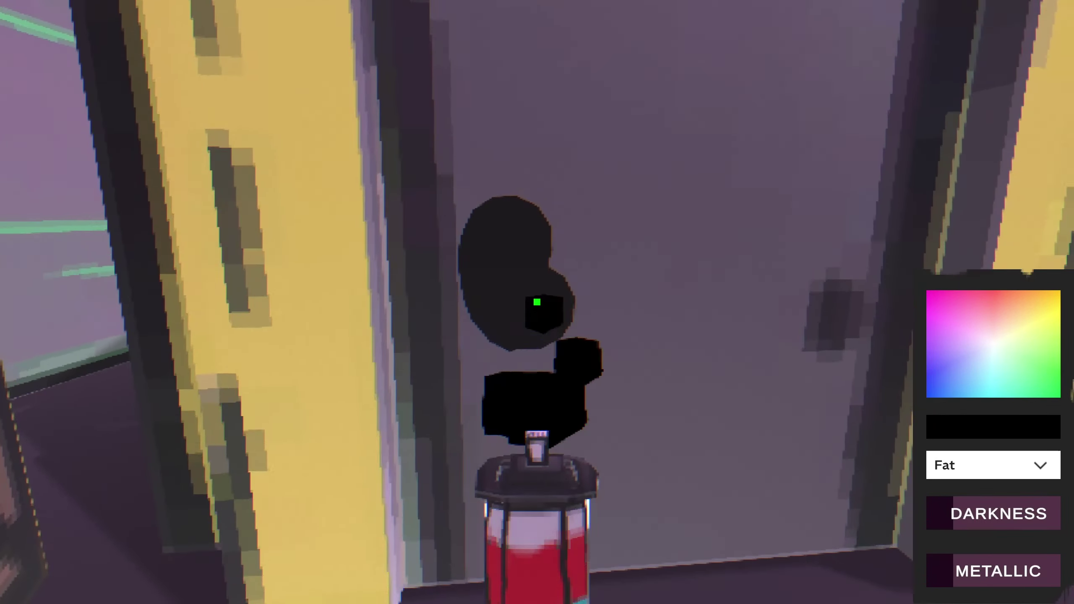
Spray a black inverted-V and loop on the door, then black over the street and barrel.
drag(537, 302, 537, 302)
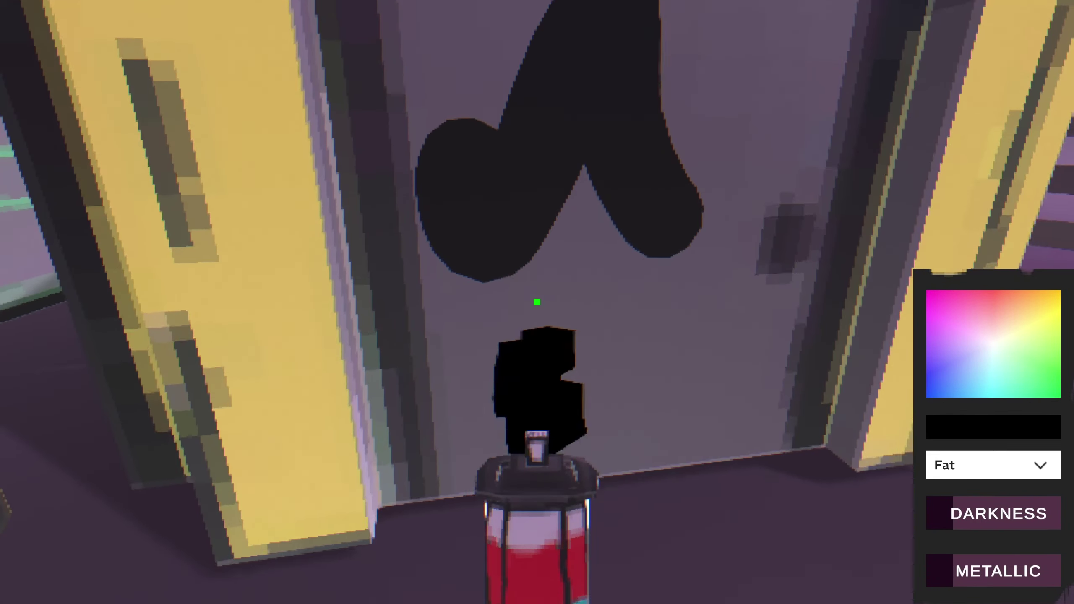
drag(537, 303, 537, 303)
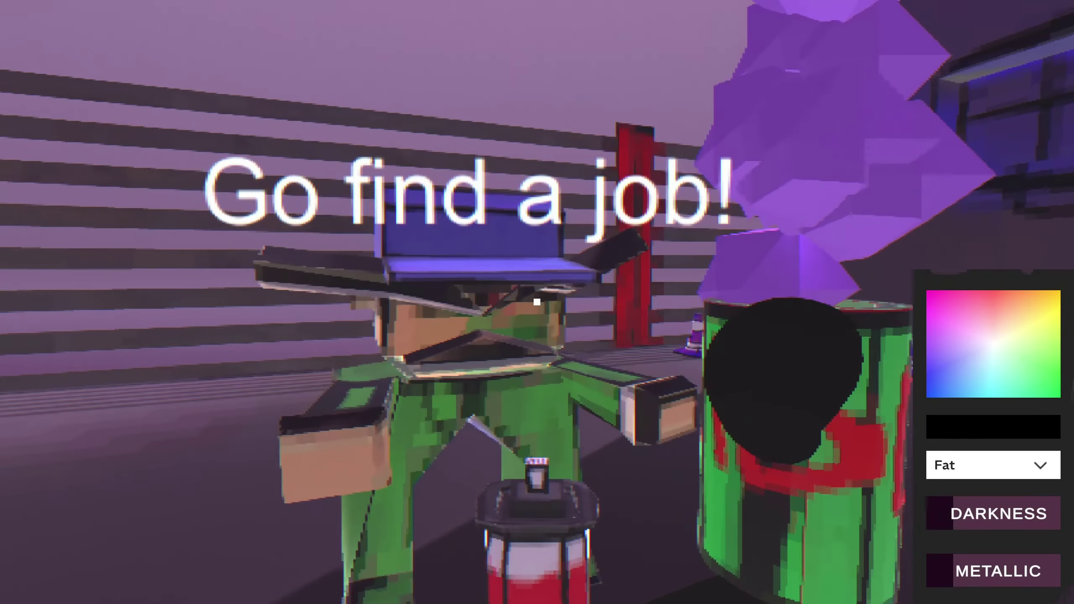
drag(537, 302, 537, 303)
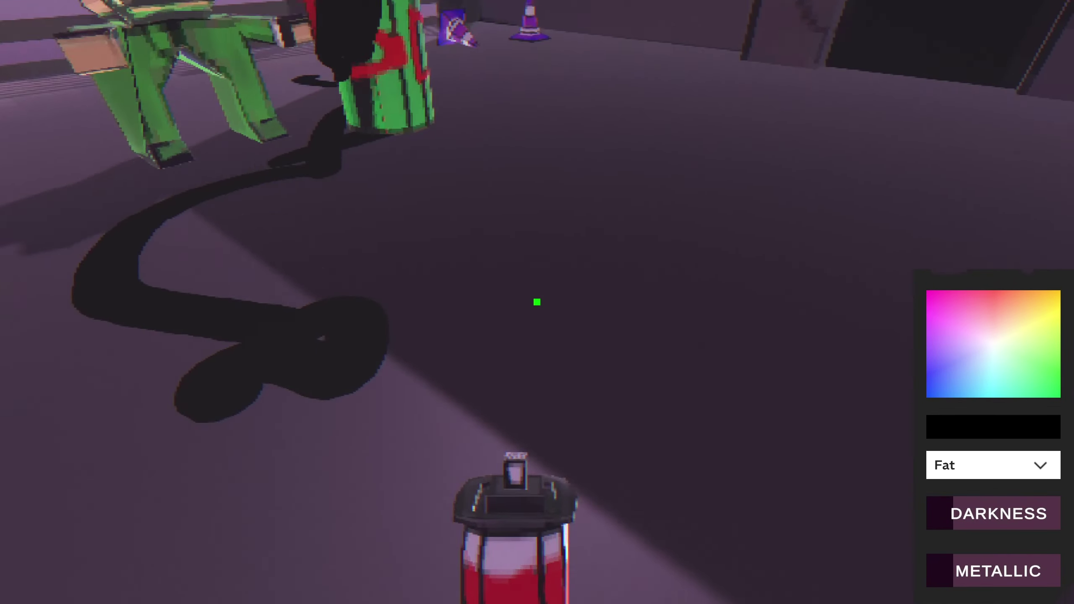
key(w)
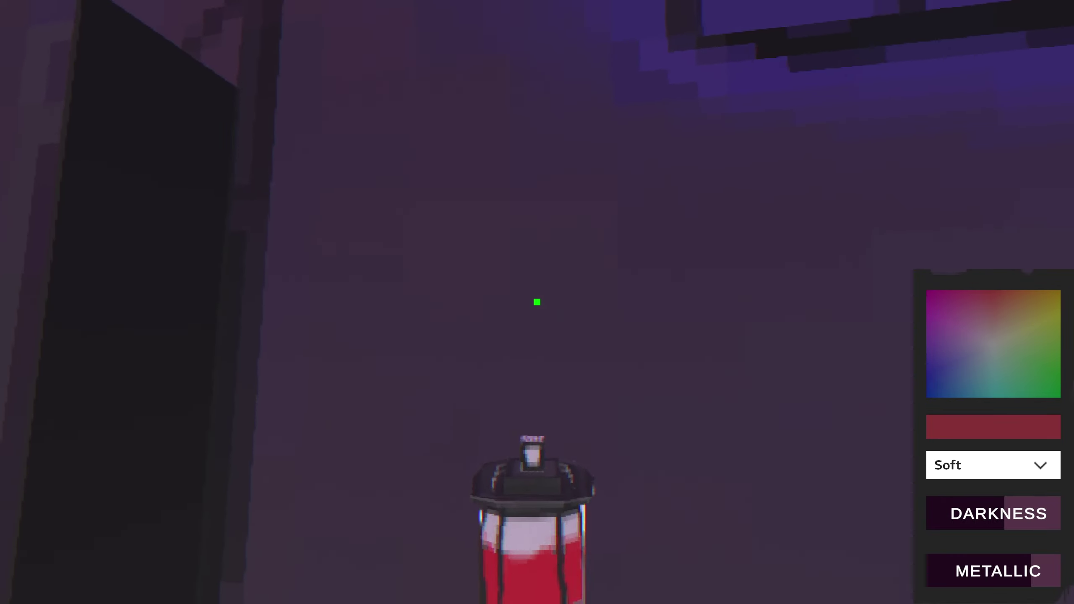
Spray a red circle on the wall and undo the stray red blobs.
drag(538, 302, 537, 302)
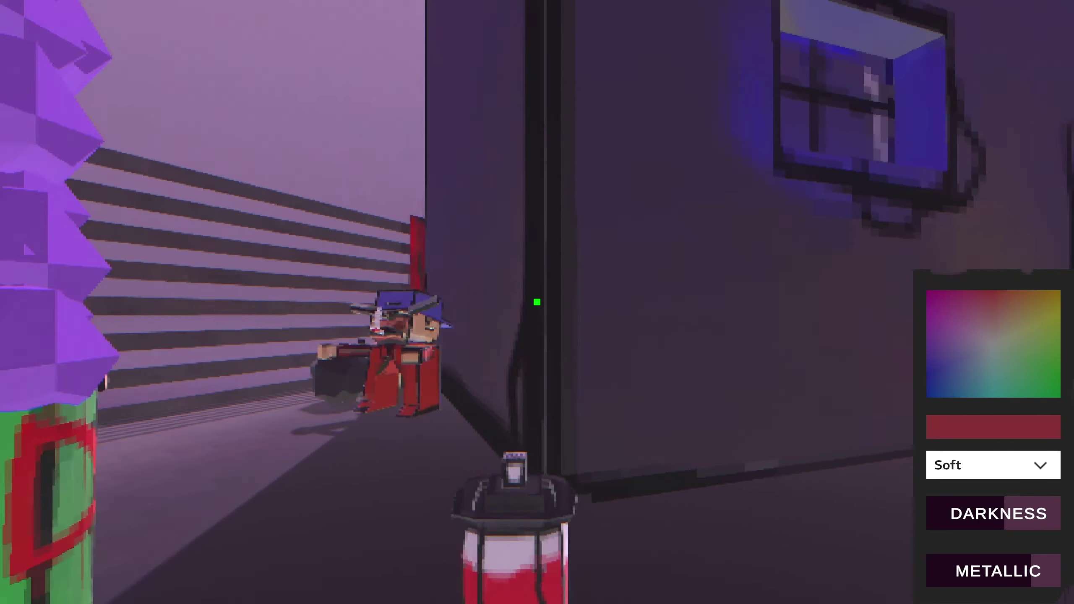
click(537, 303)
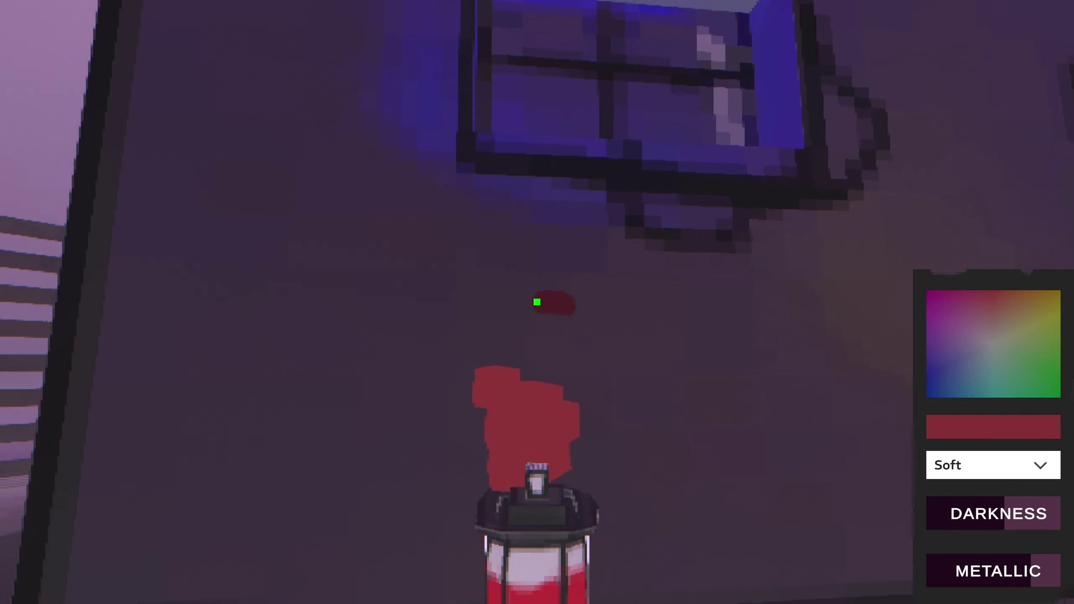
drag(537, 302, 537, 302)
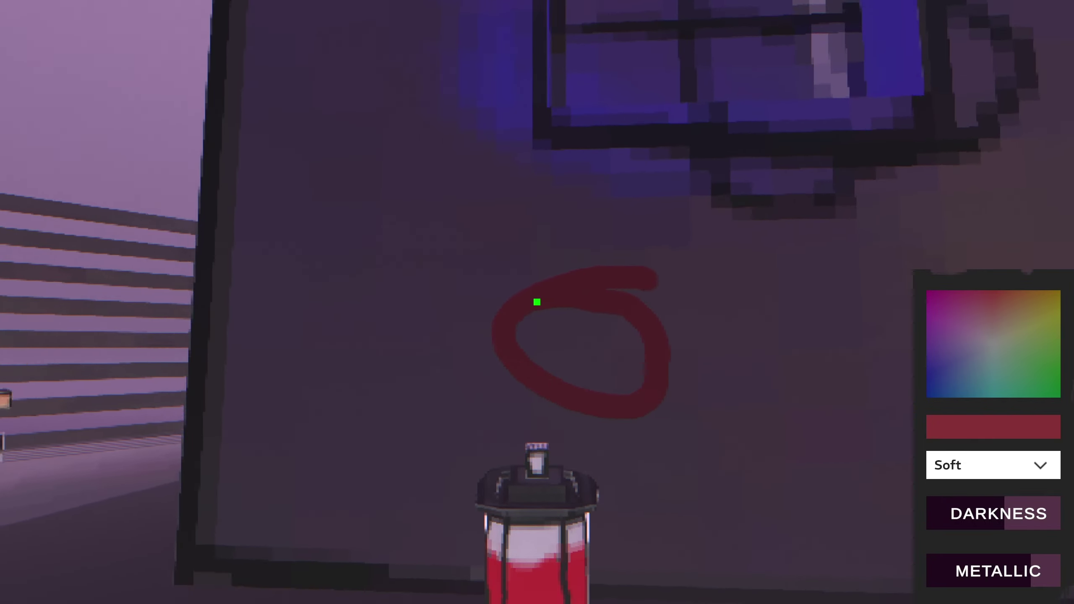
drag(537, 303, 537, 302)
key(ctrl+z)
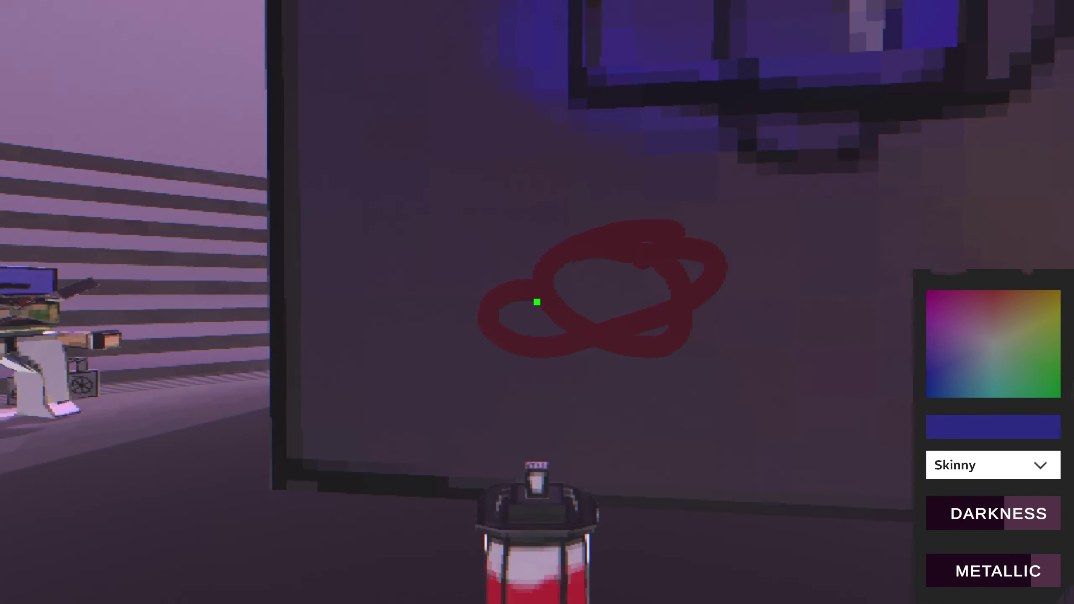
Add a blue ring, undoing its large blob, then a yellow ring around the planet.
drag(537, 302, 537, 303)
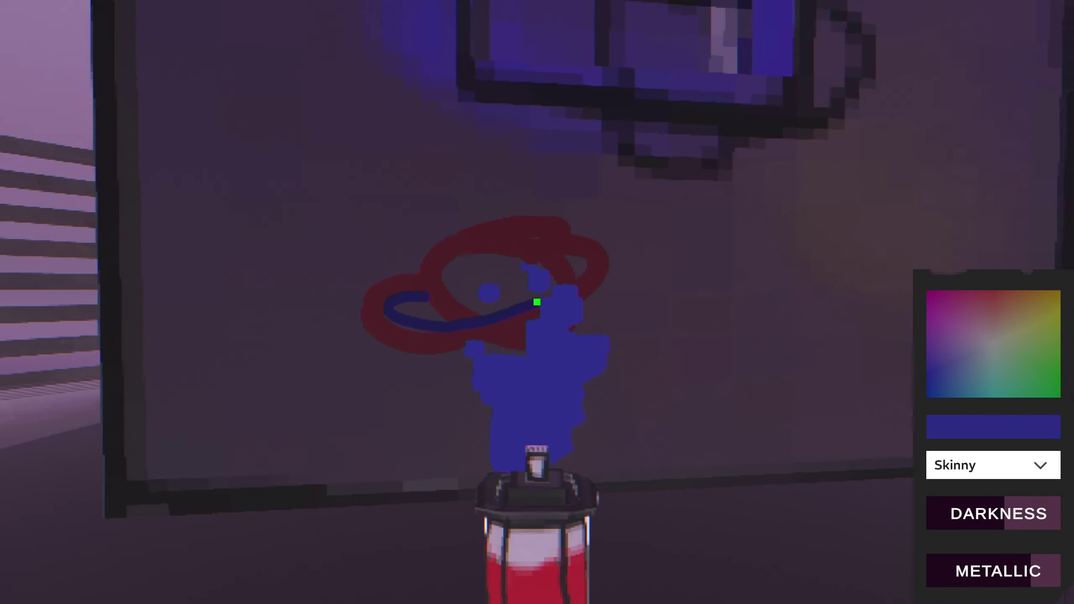
key(ctrl+z)
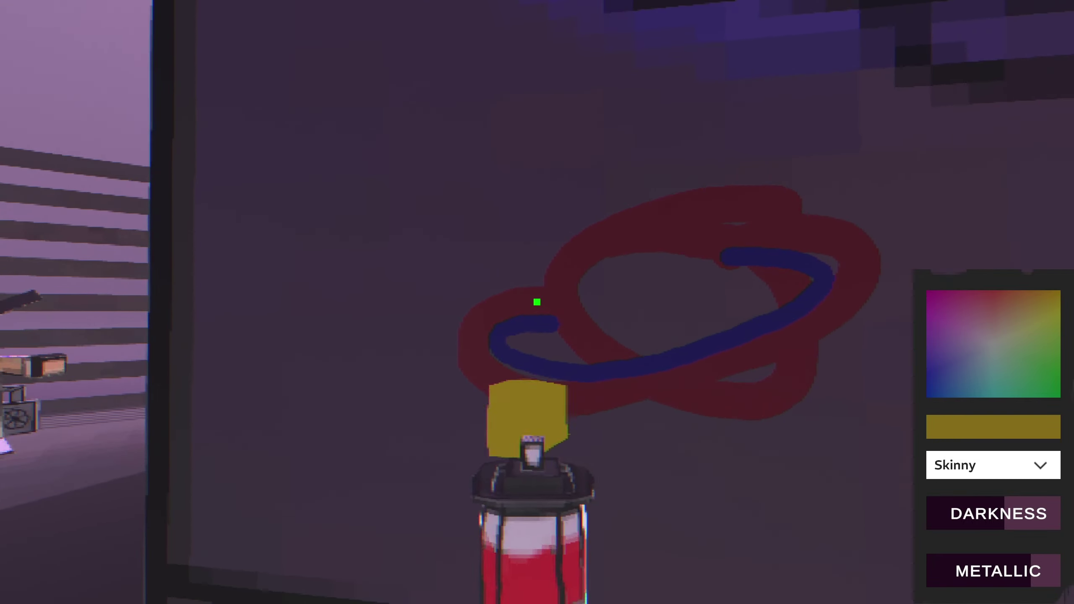
drag(537, 303, 538, 302)
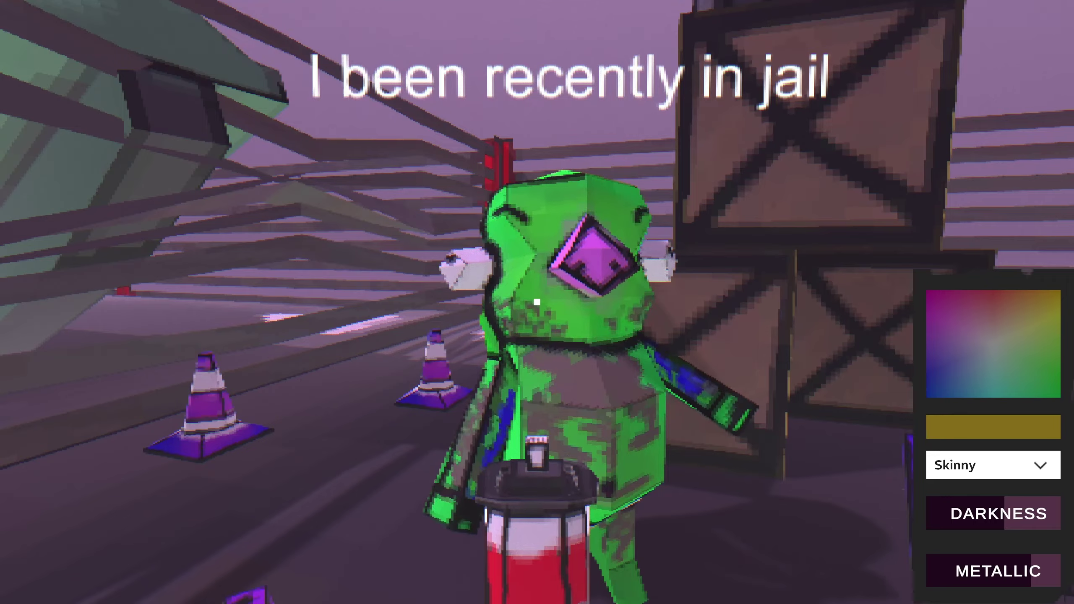
Advance the green character's dialogue until the BRING TOILET quest appears.
key(e)
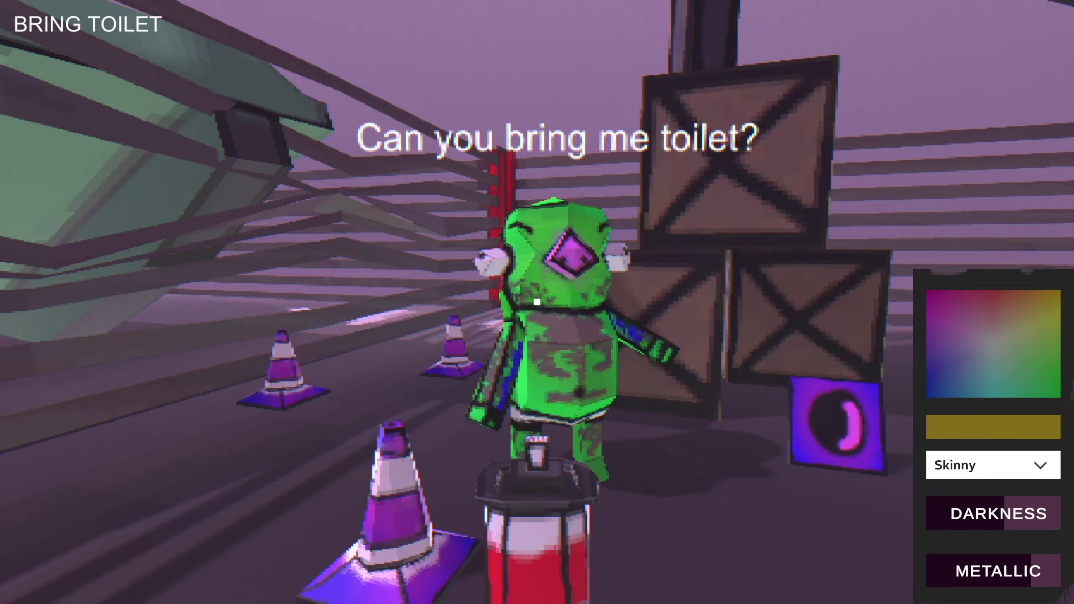
Spray a yellow toilet outline on an open patch of floor near the crates.
key(w)
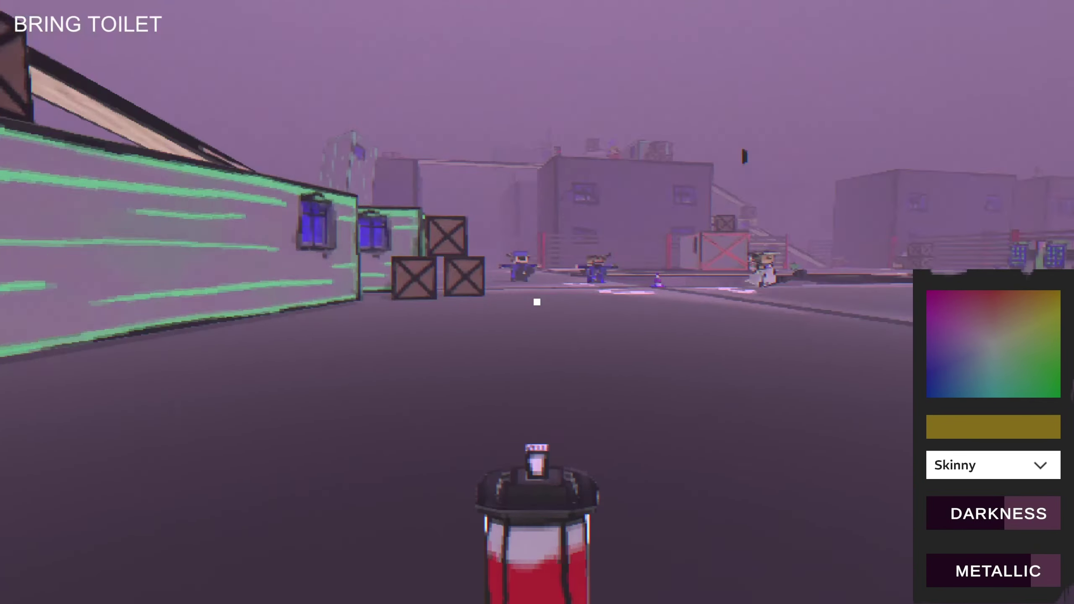
key(w)
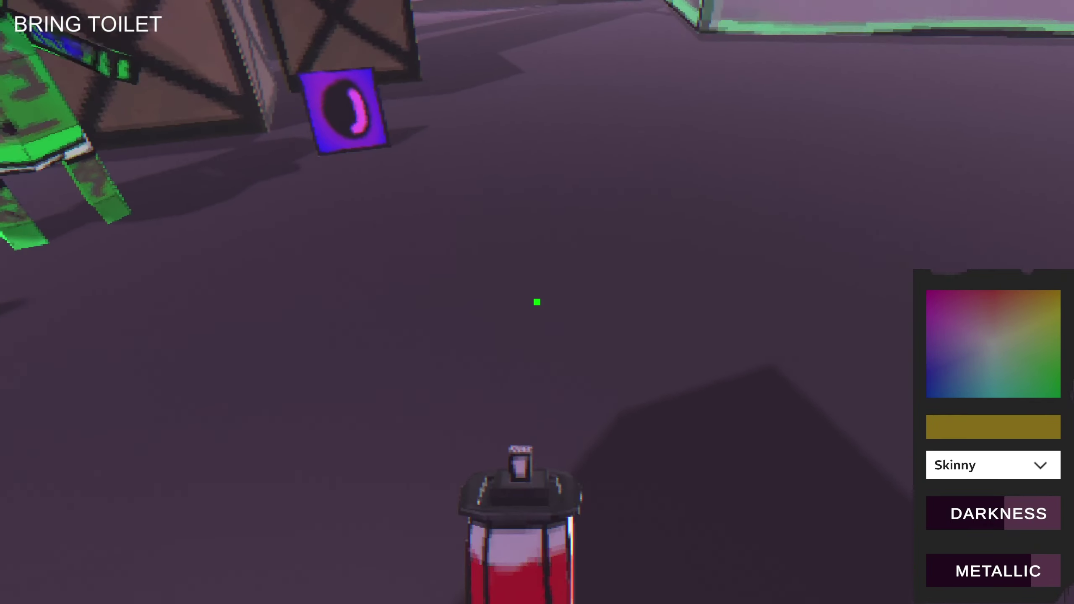
key(w)
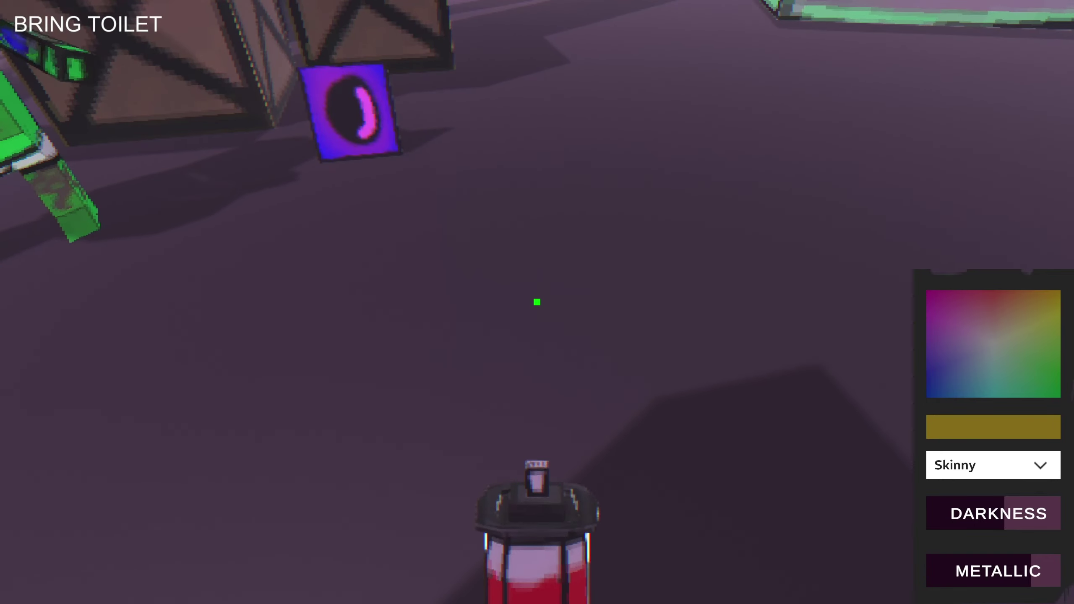
drag(537, 302, 538, 302)
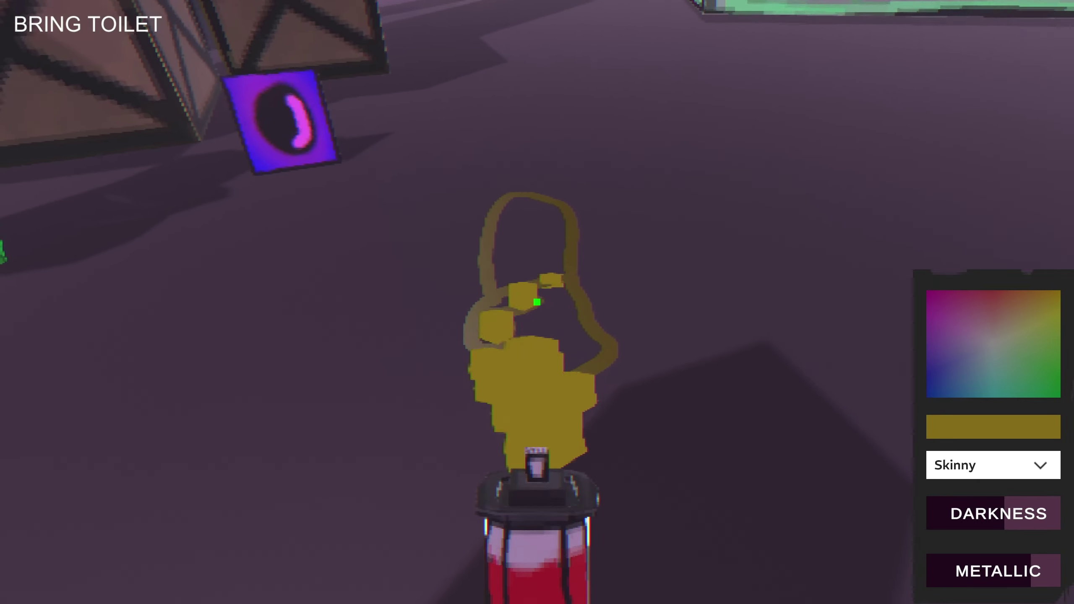
key(w)
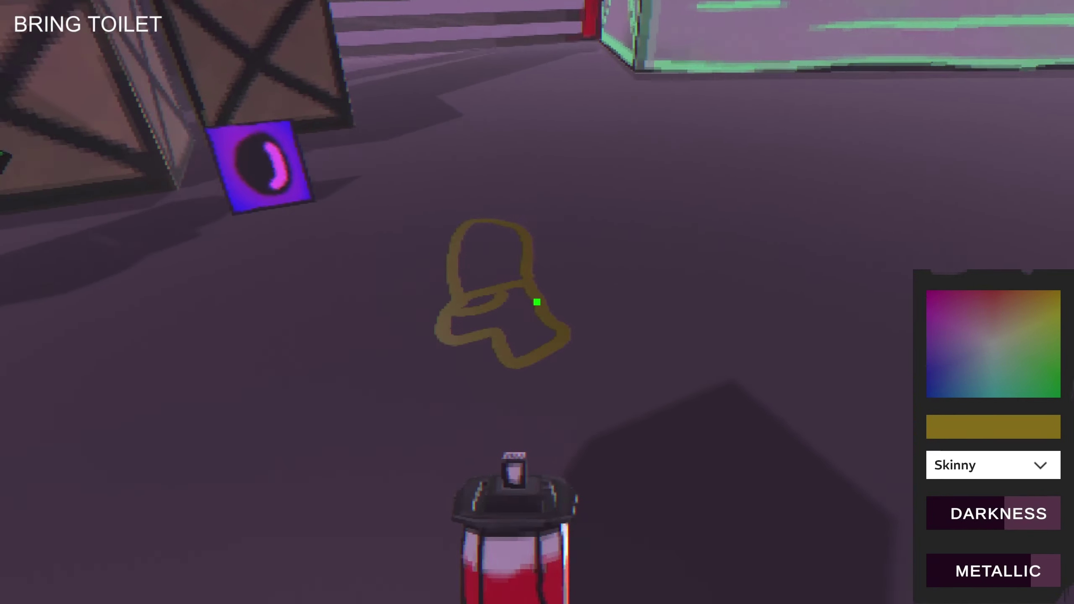
drag(537, 303, 537, 302)
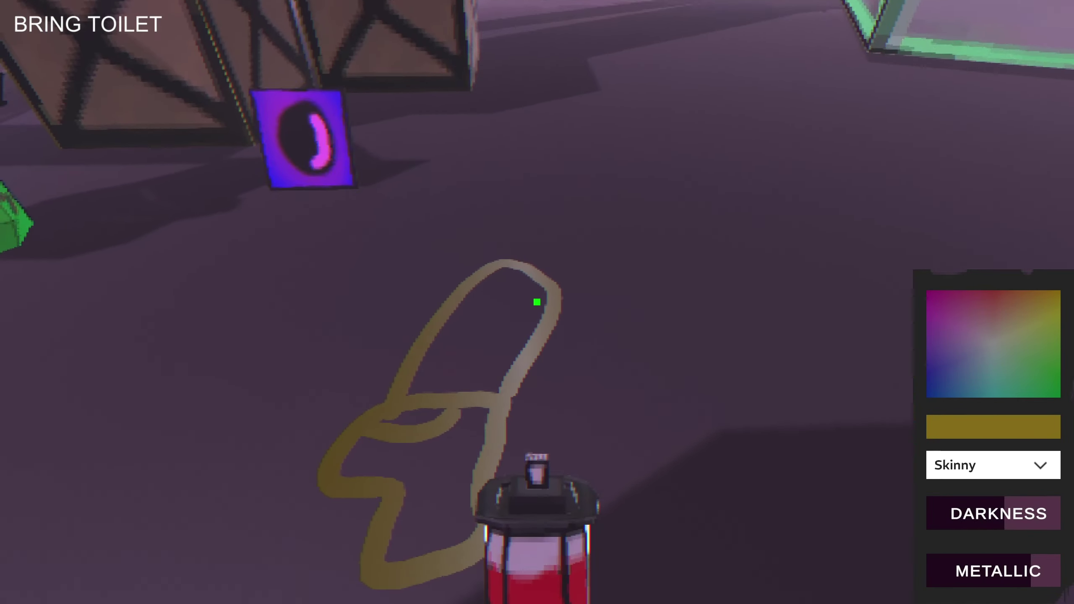
Walk past the toilet drawing to the base of the green-striped wall.
key(s)
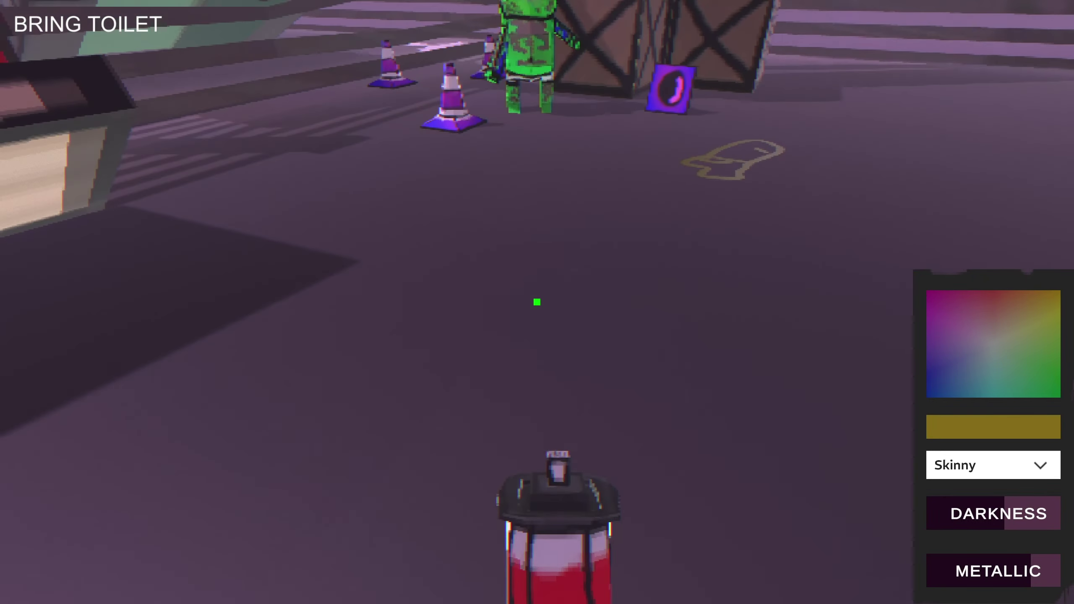
key(w)
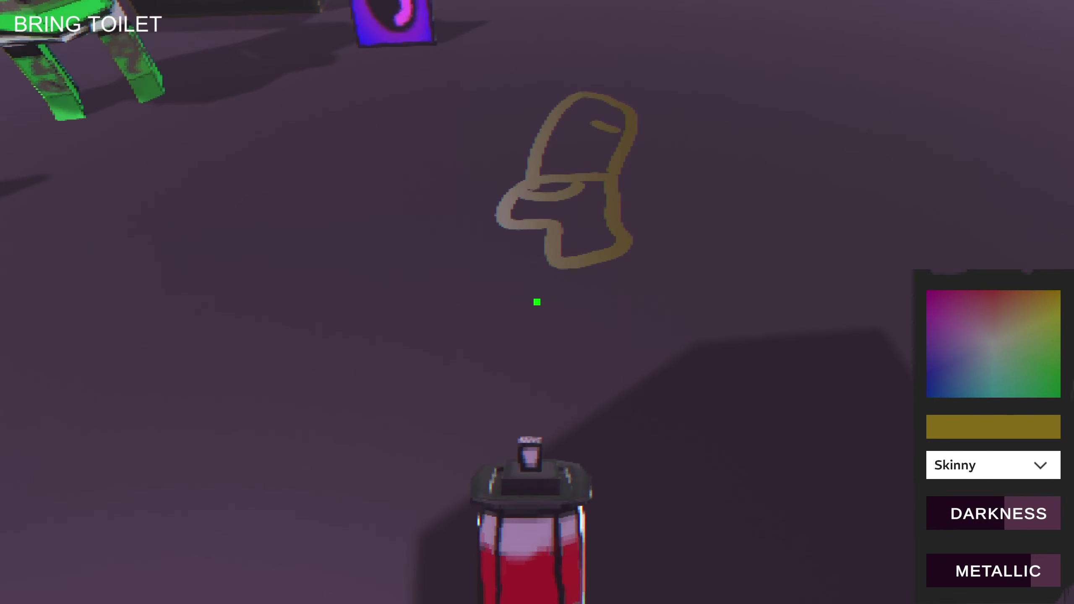
key(w)
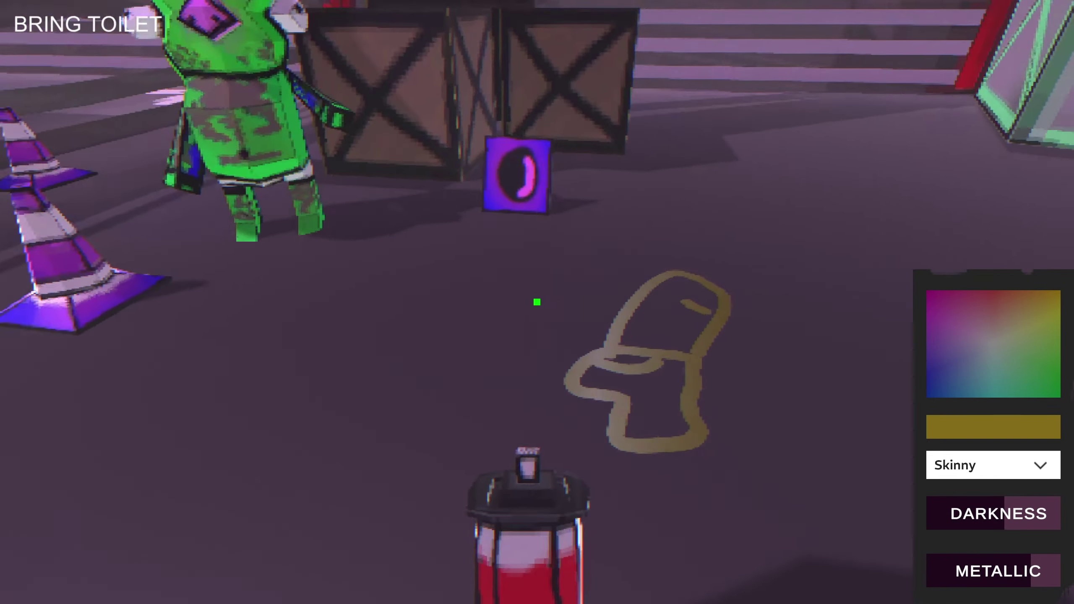
key(w)
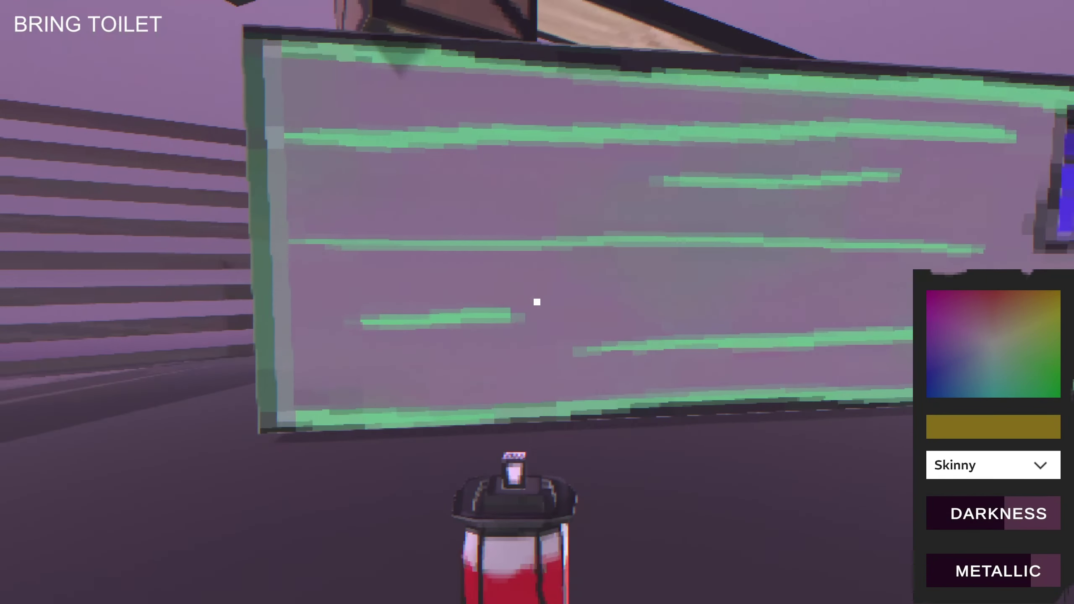
key(w)
key(w)
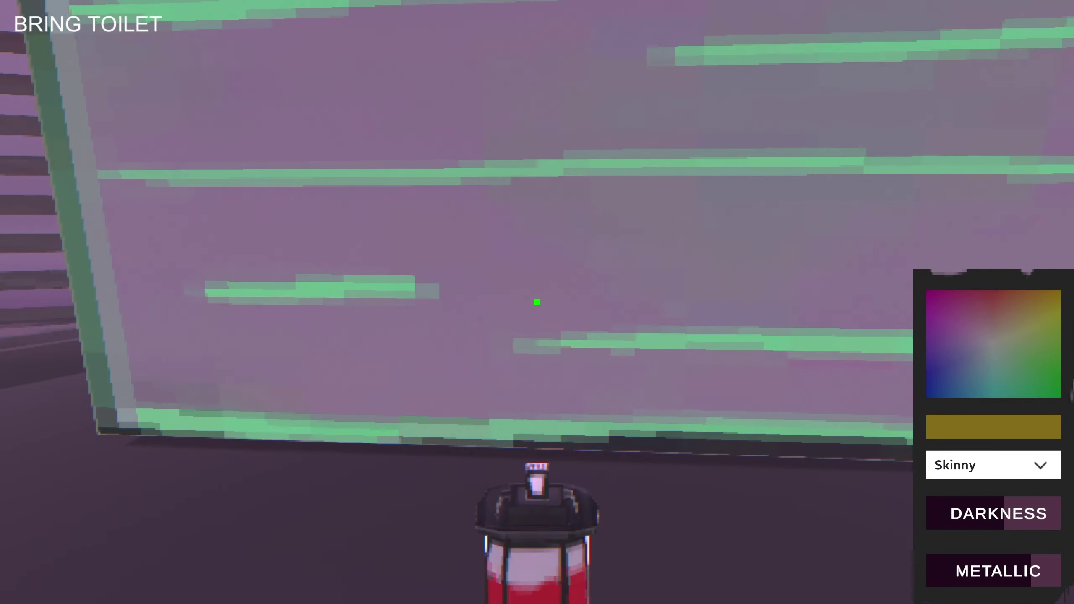
key(w)
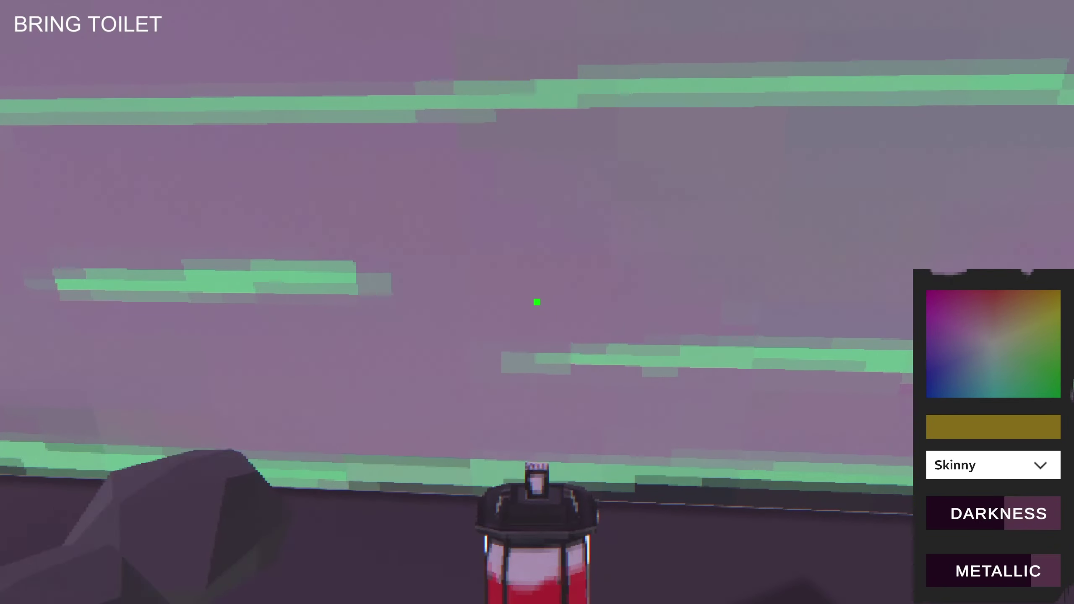
key(w)
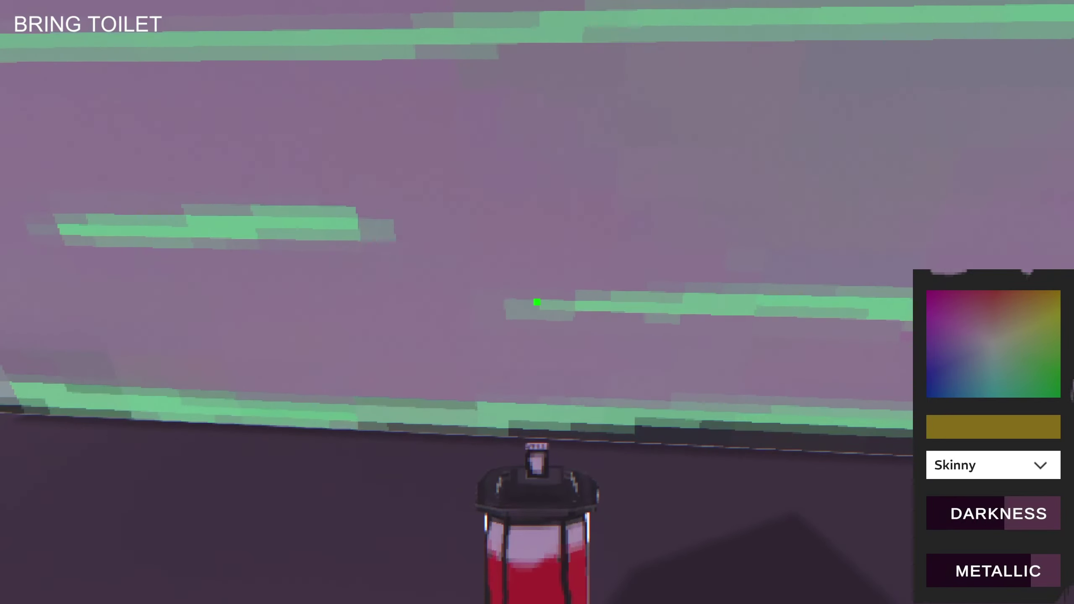
Spray a brown arch stroke on the green-striped wall.
drag(537, 302, 537, 302)
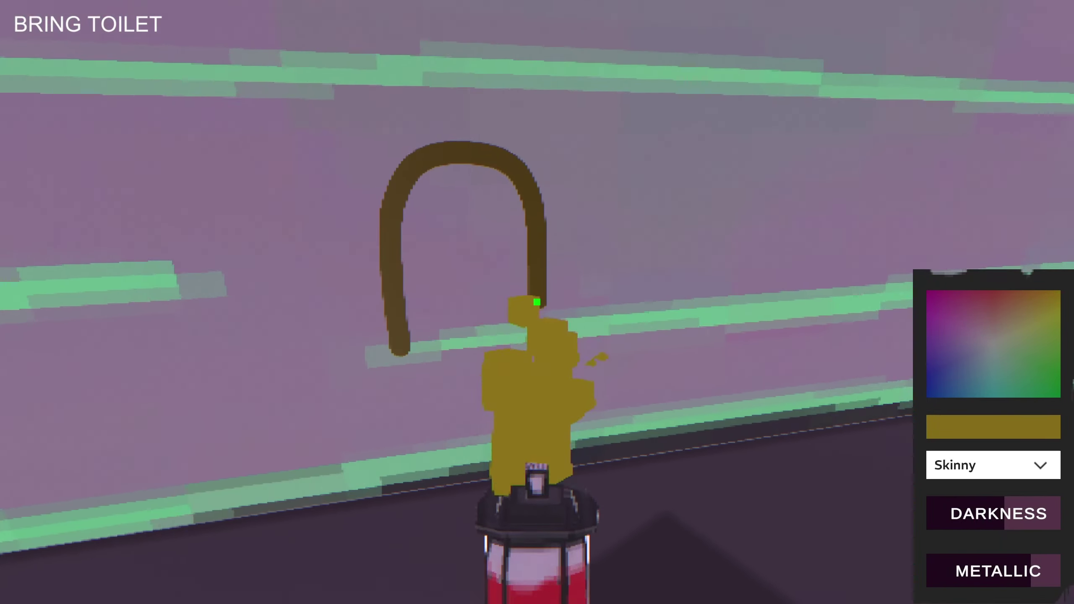
key(s)
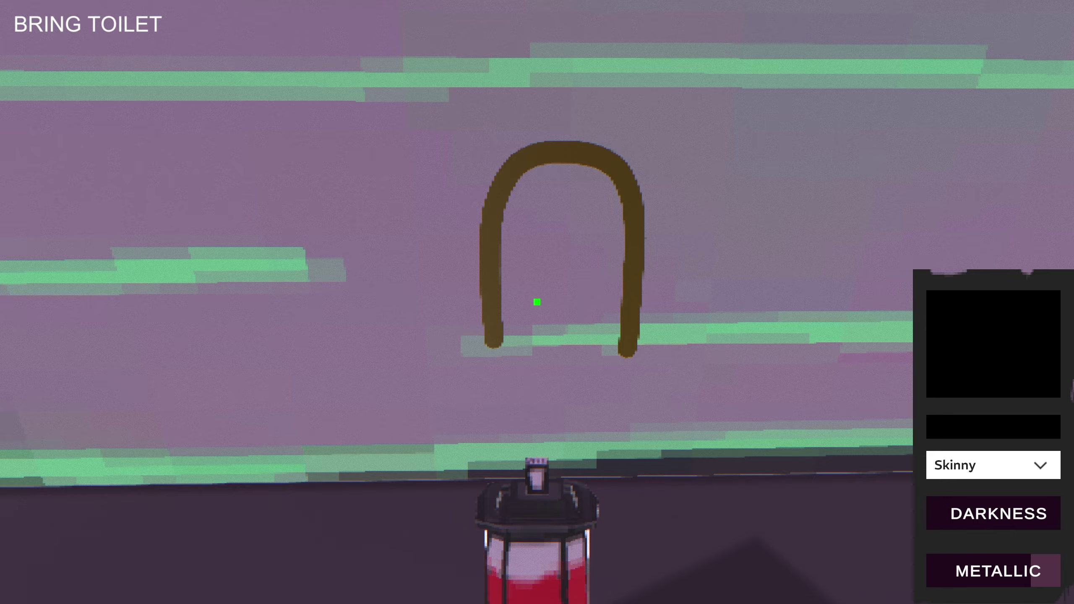
key(w)
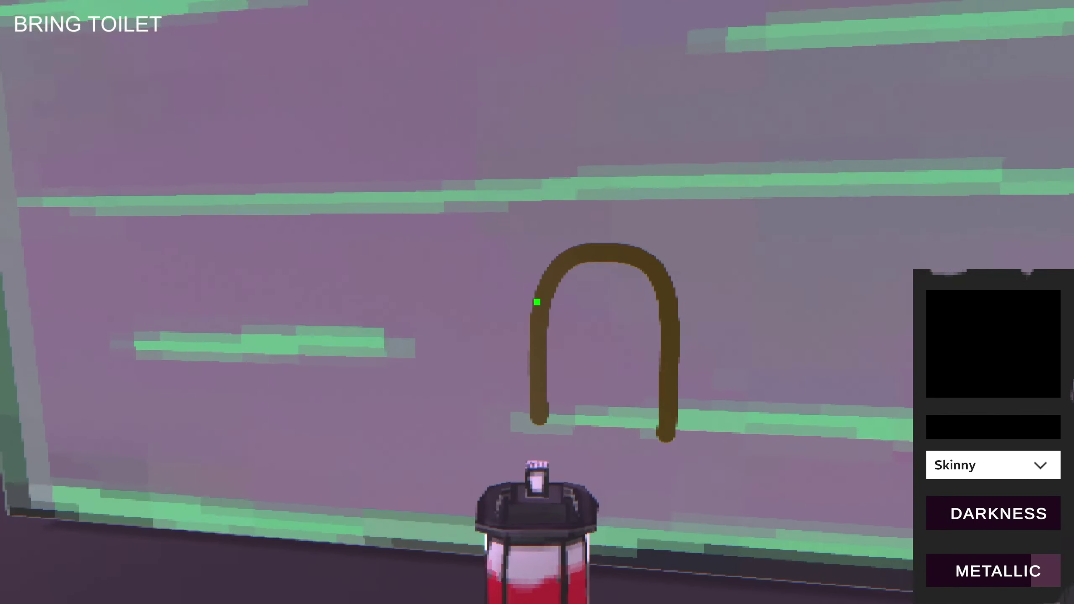
Blacken the top of the arch with black spray.
drag(537, 302, 537, 302)
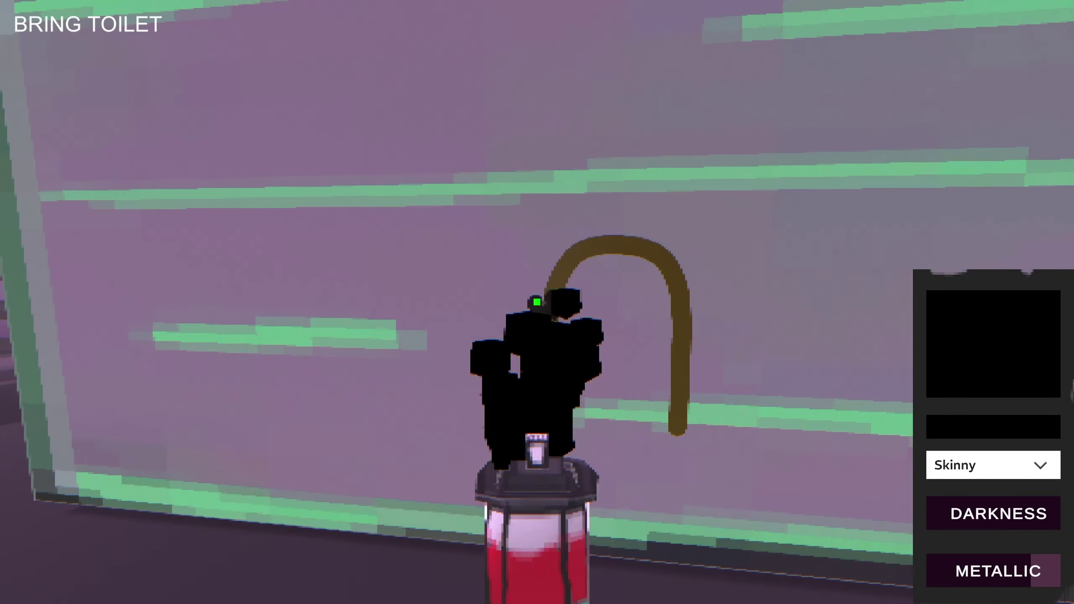
key(d)
click(538, 302)
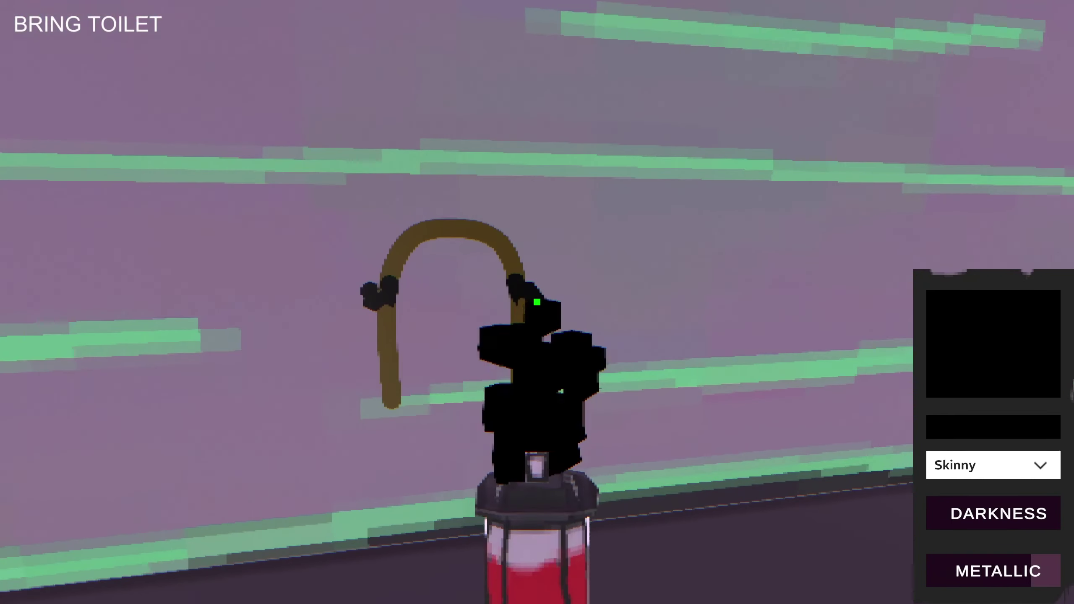
key(a)
click(537, 302)
key(w)
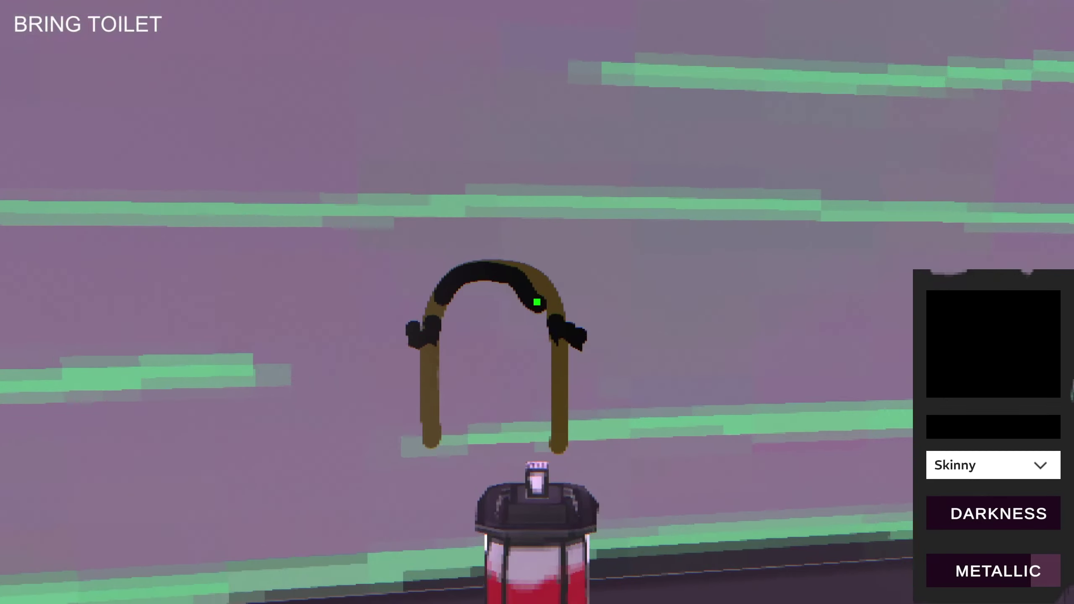
click(537, 302)
key(s)
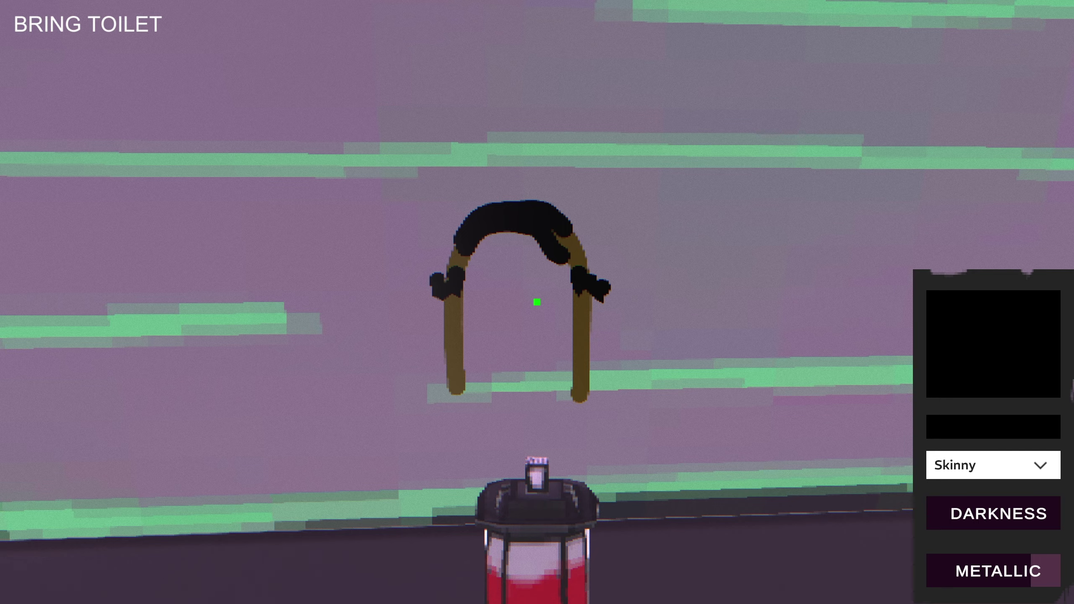
Spray two black eyes inside the arch.
key(a)
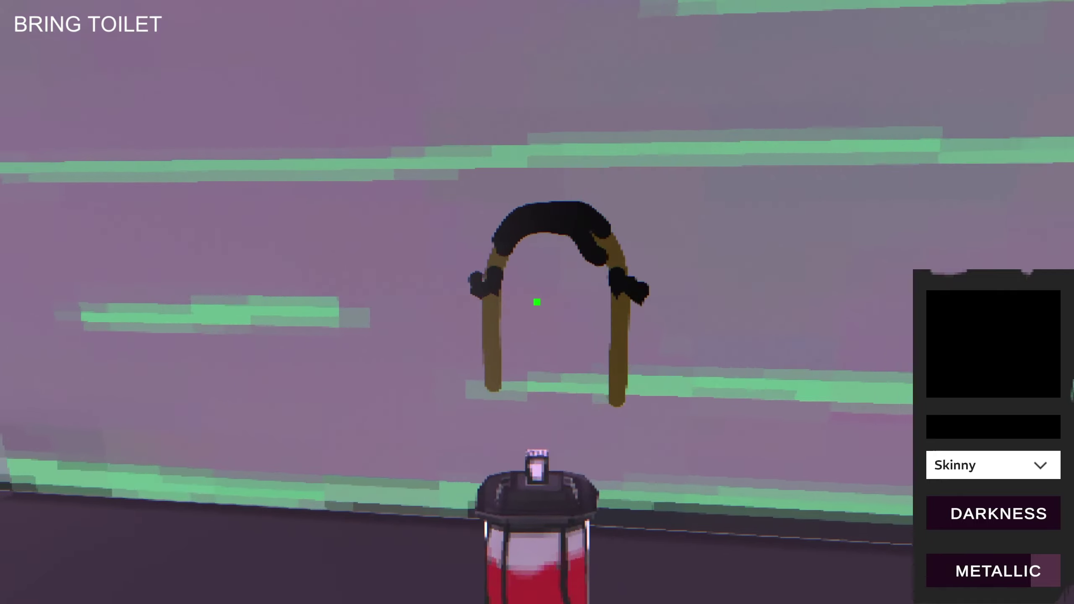
click(537, 302)
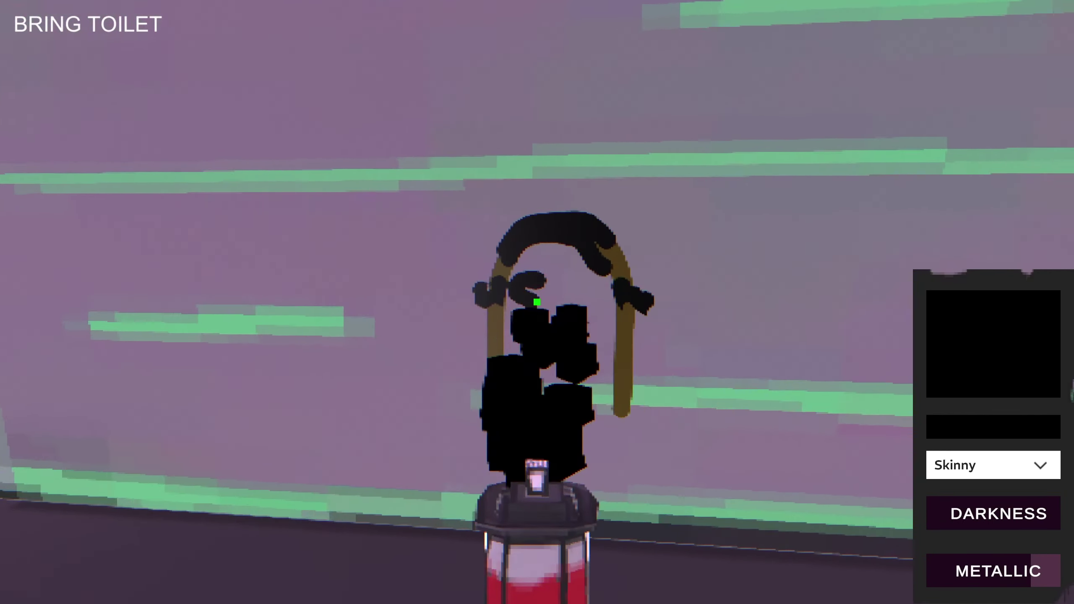
click(537, 302)
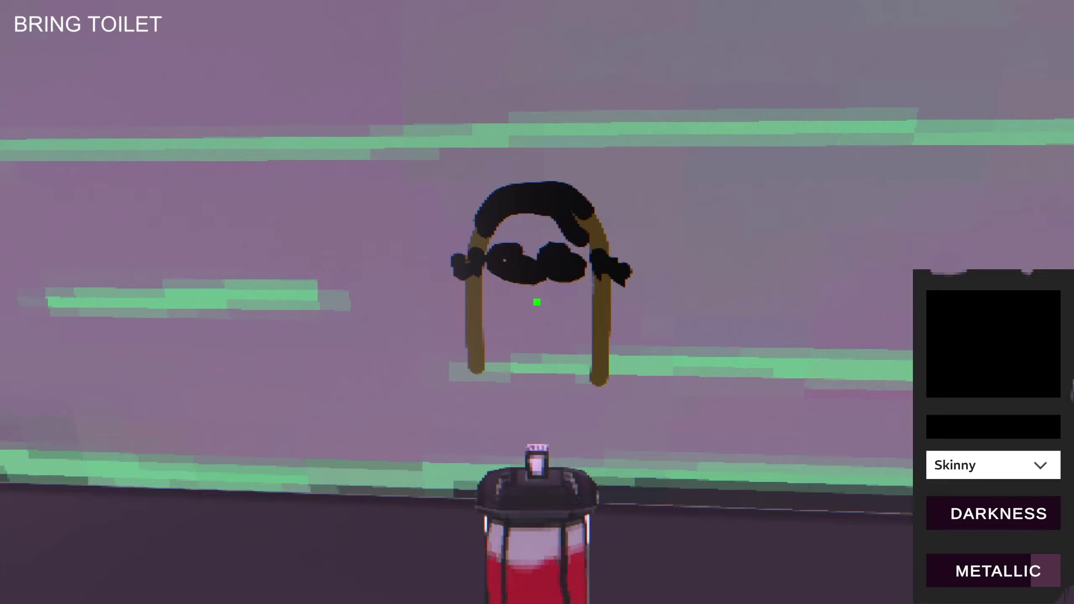
Spray a black zigzag squiggle beneath the eyes in the arch.
drag(538, 302, 537, 302)
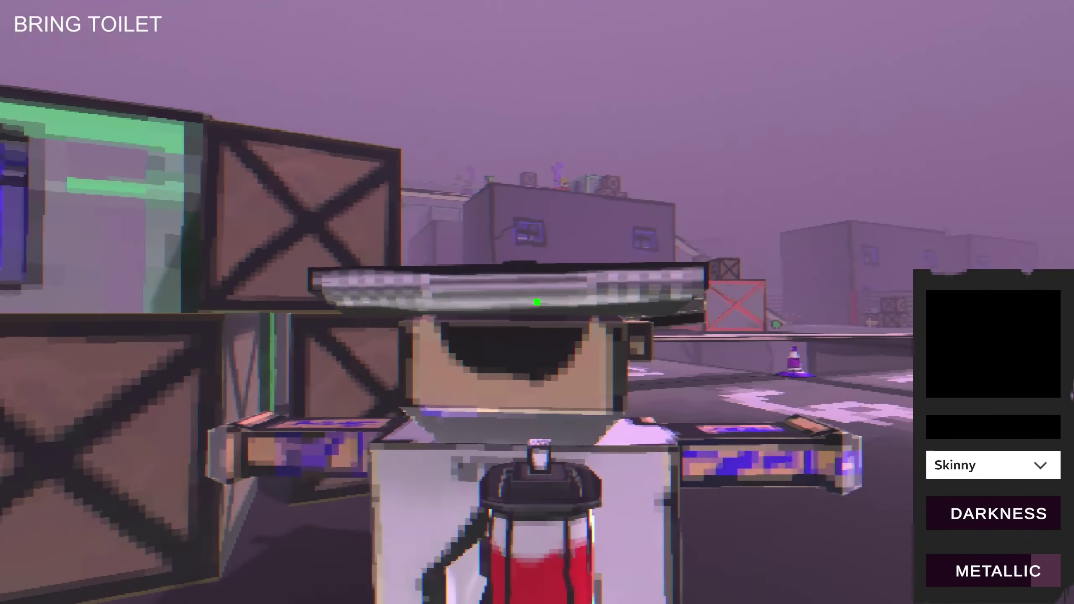
Talk to the 5-cents character, then walk through the alley to the grey wall.
key(w)
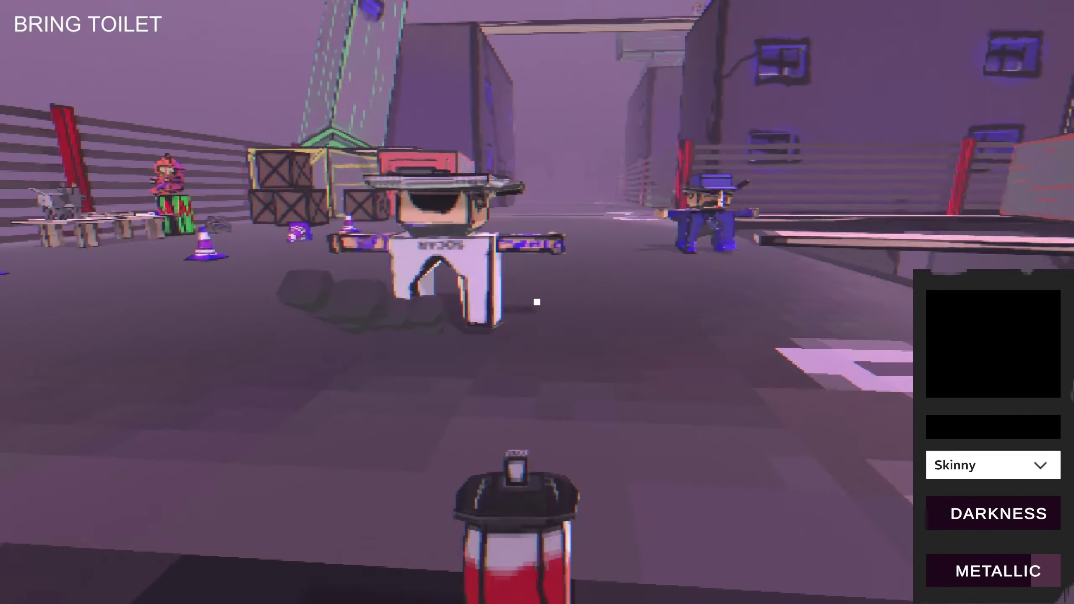
key(e)
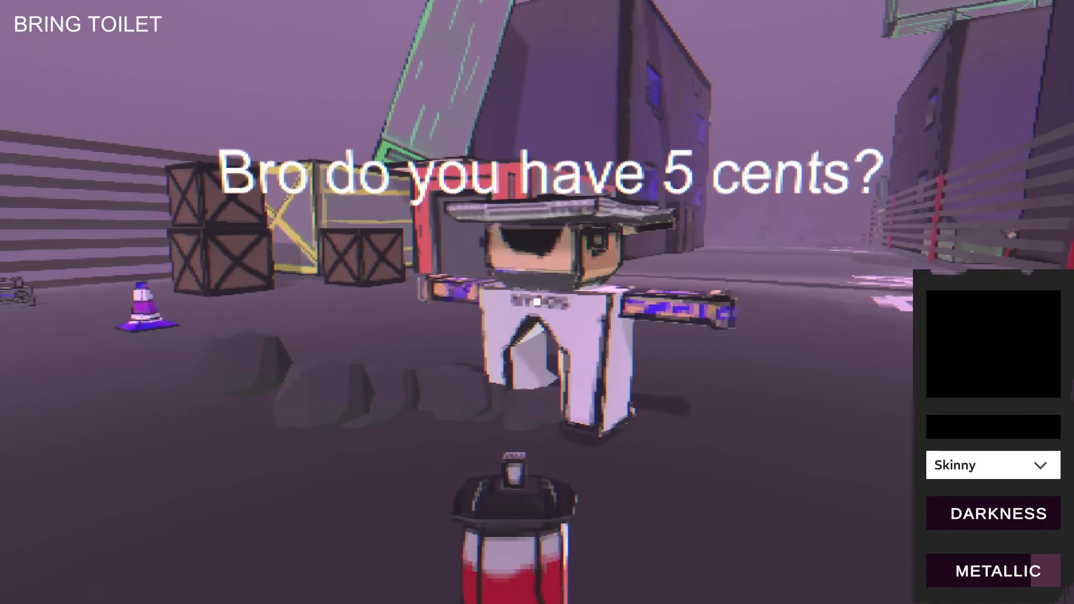
key(w)
key(w)
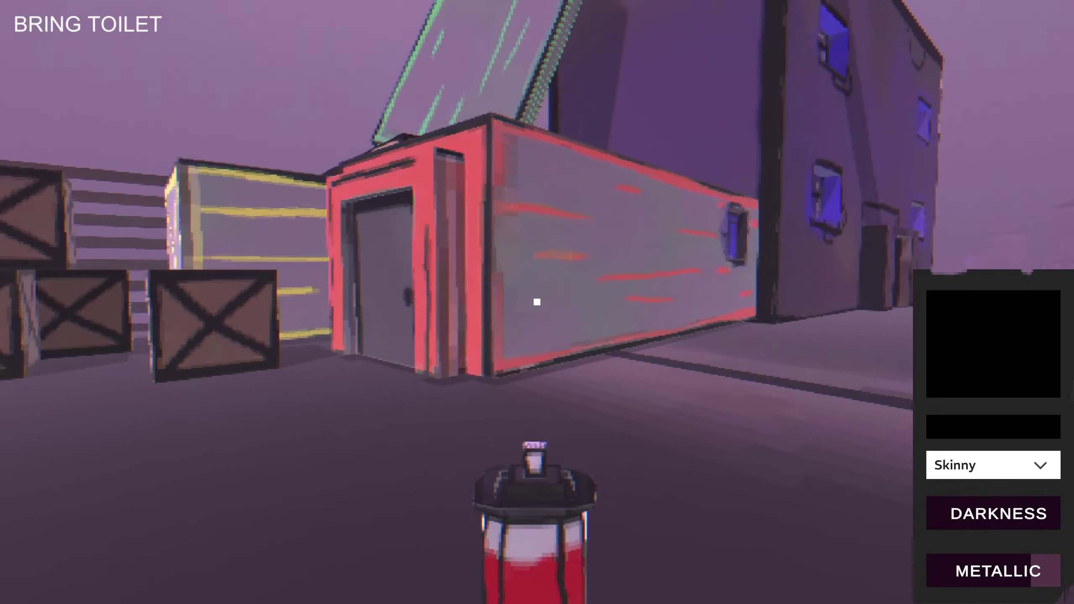
key(w)
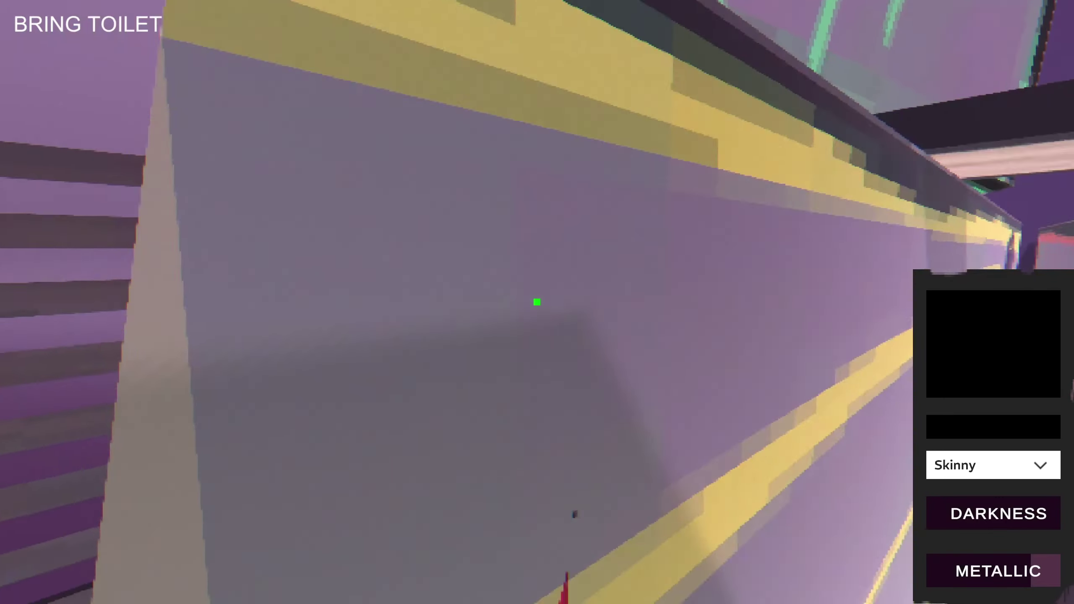
key(w)
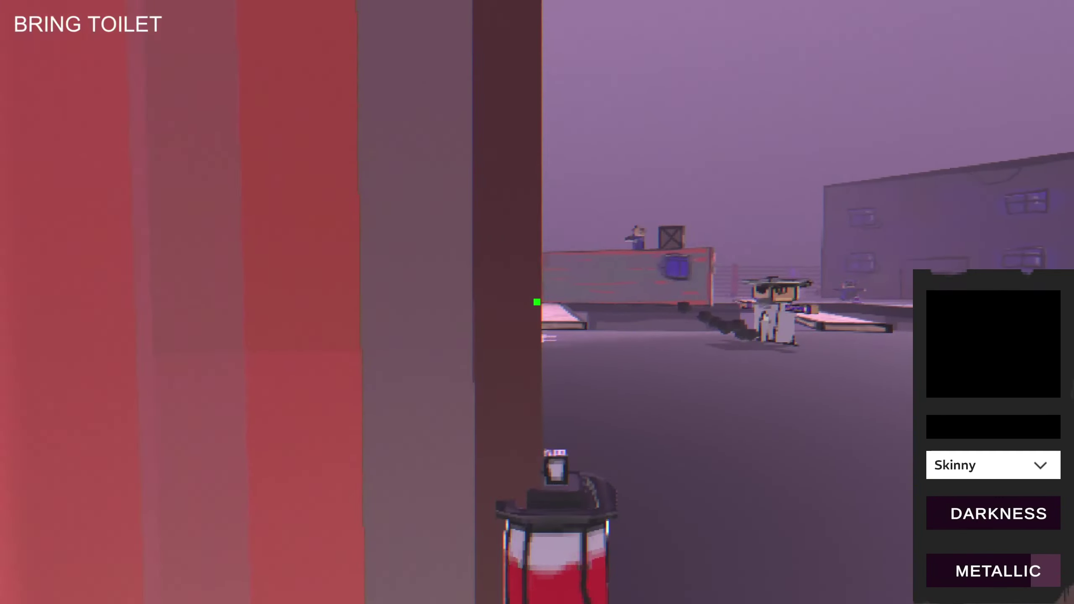
key(w)
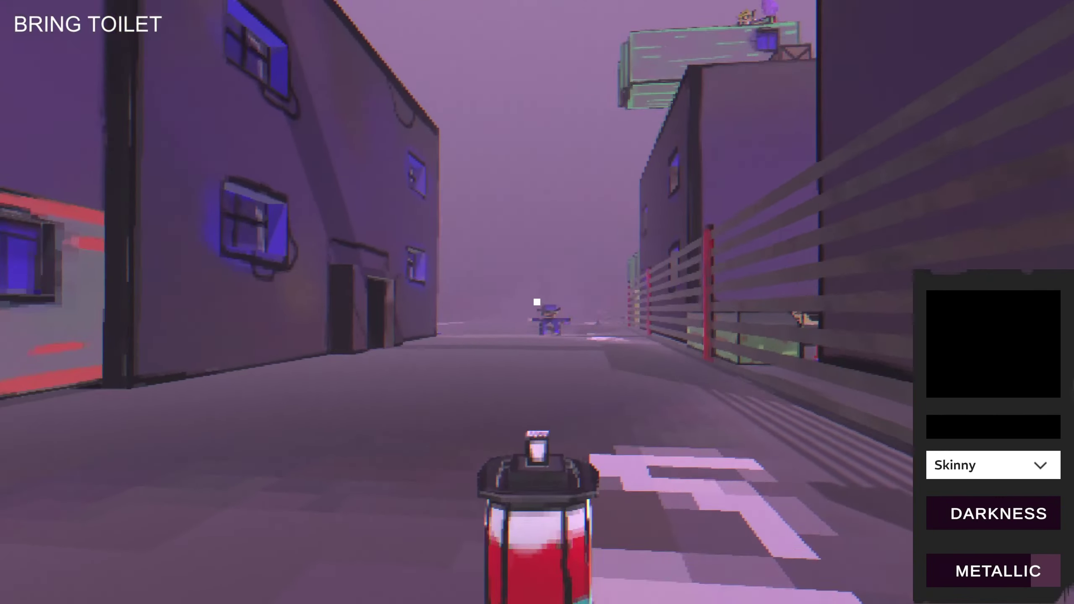
key(w)
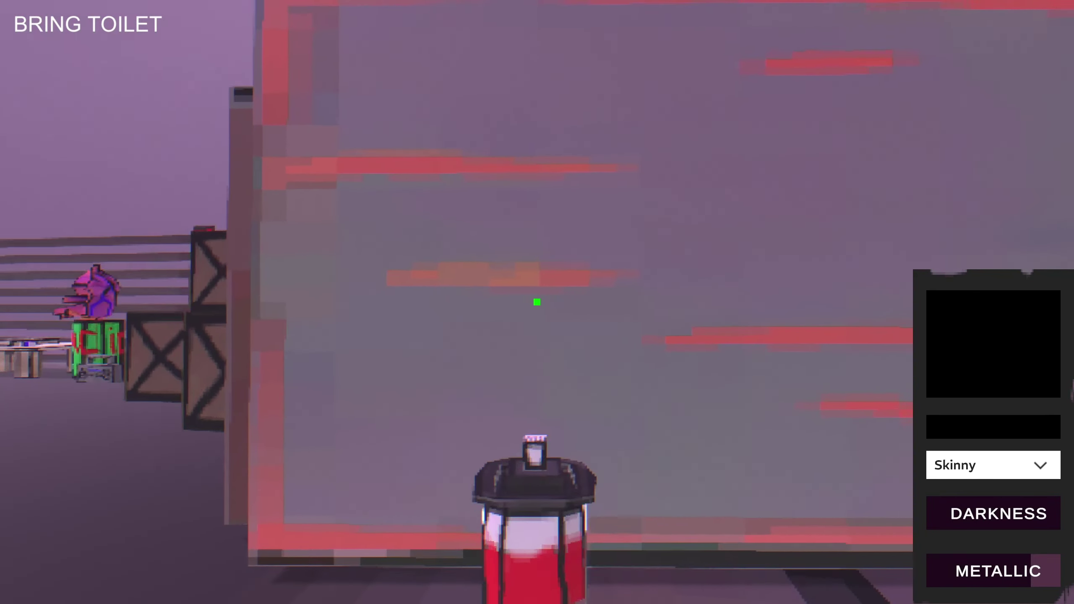
Spray the black '5' and 'C' of the 5CentZ tag on the grey wall.
key(w)
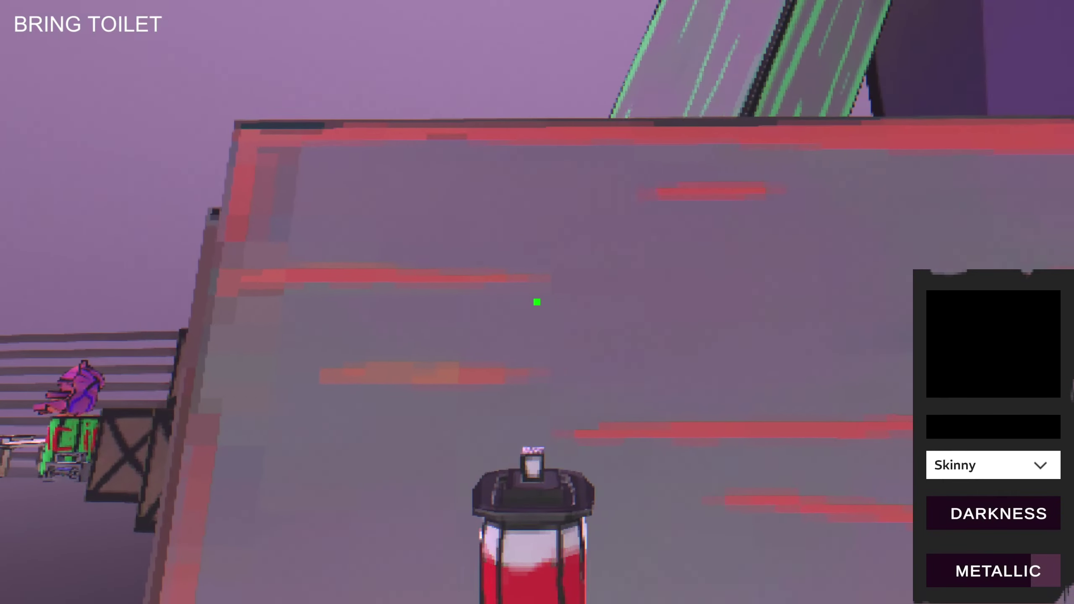
drag(537, 302, 537, 302)
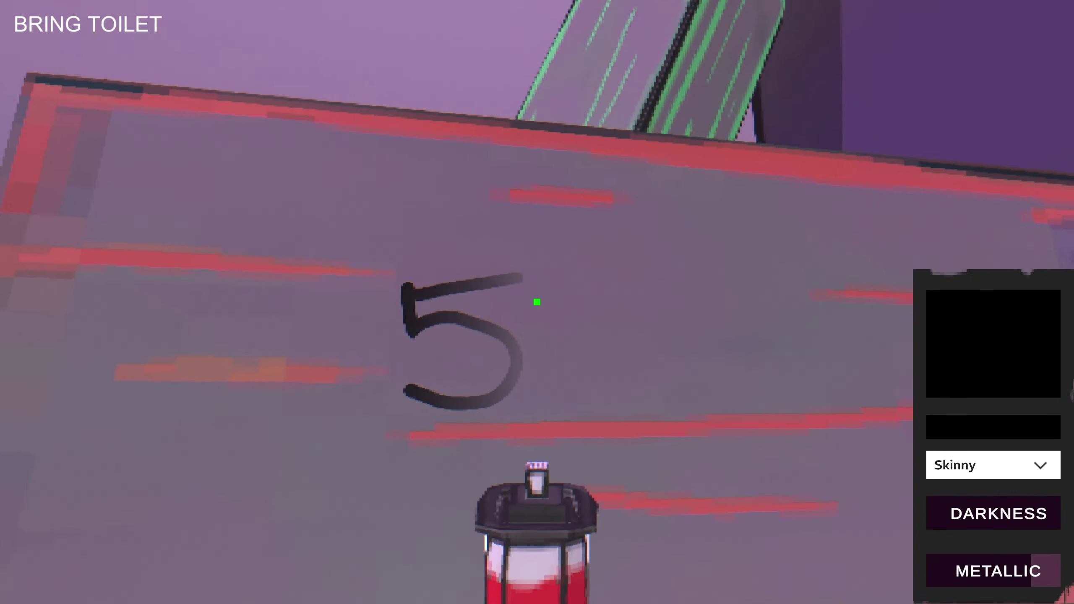
drag(537, 303, 538, 302)
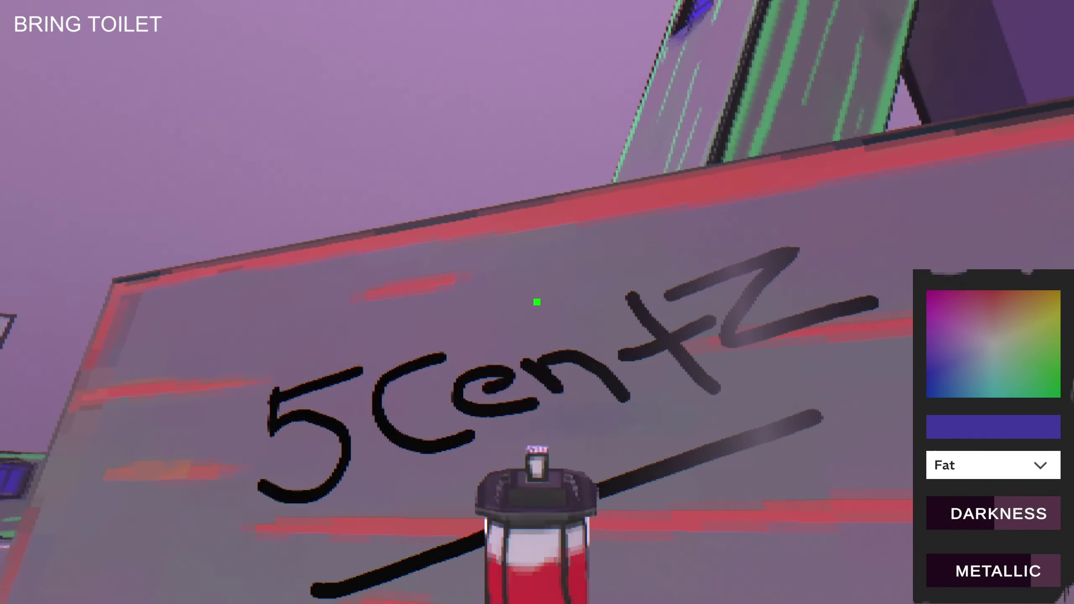
Spray a purple arc around 5CentZ and a dark red arc over its left and top.
drag(537, 302, 536, 302)
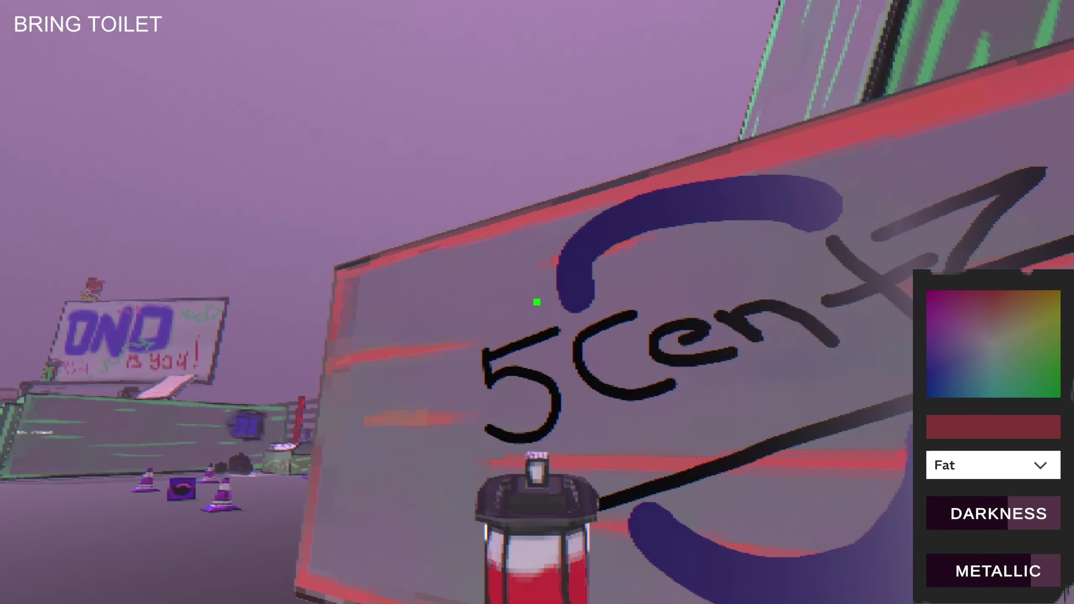
drag(537, 302, 537, 302)
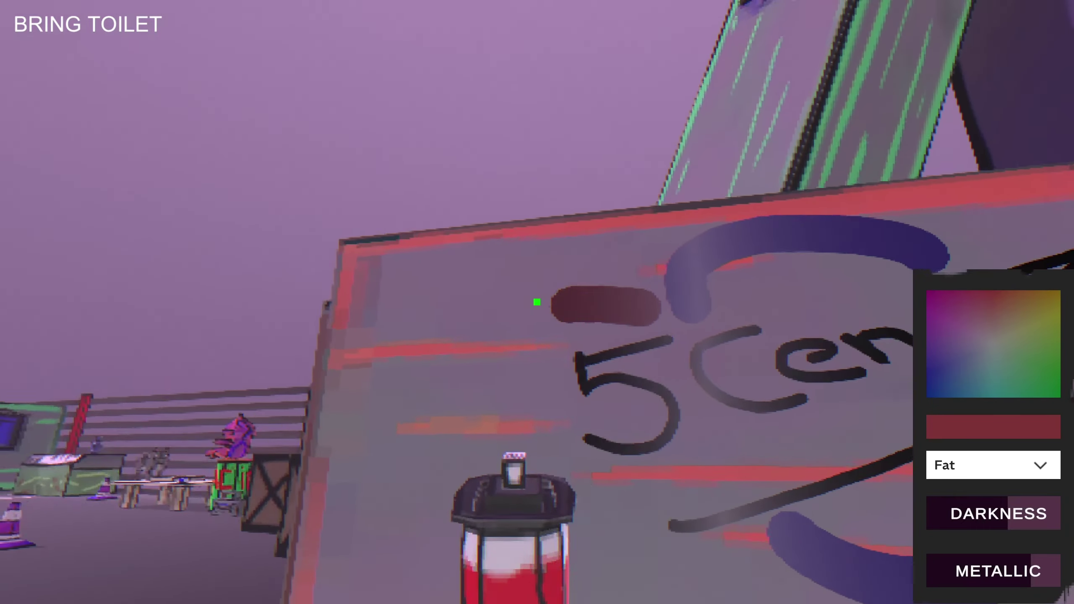
drag(538, 302, 538, 303)
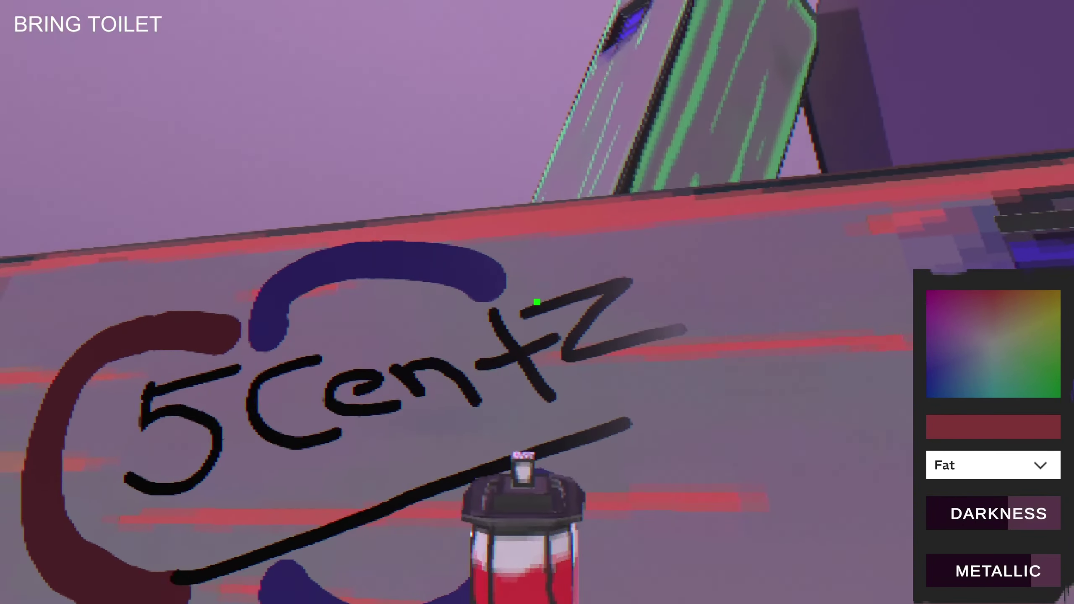
drag(537, 302, 538, 302)
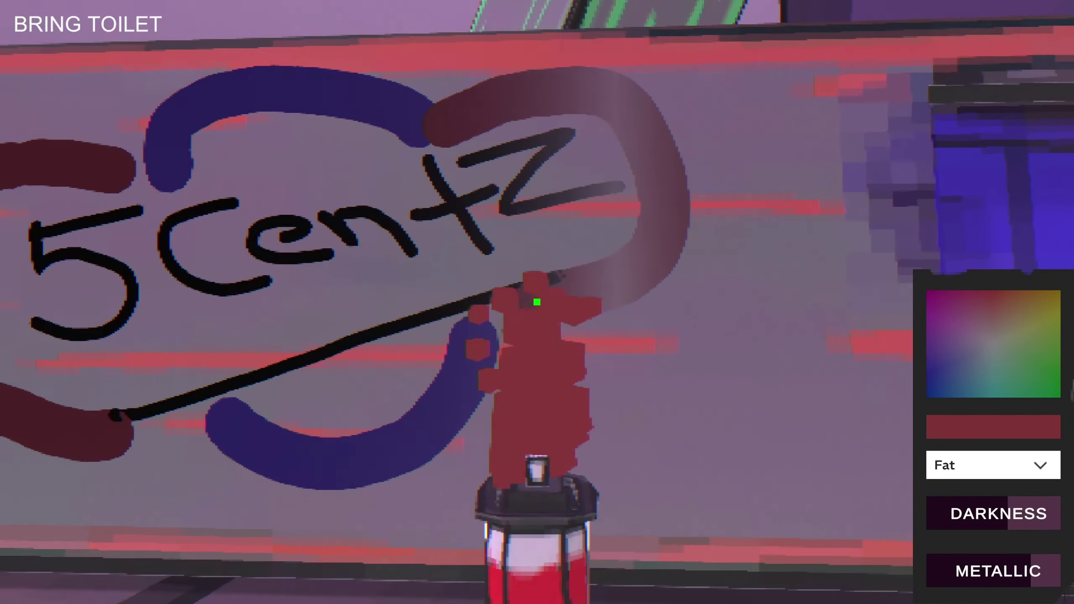
Spray the dark-red 'Astro D' letters beside the 5CentZ piece.
key(s)
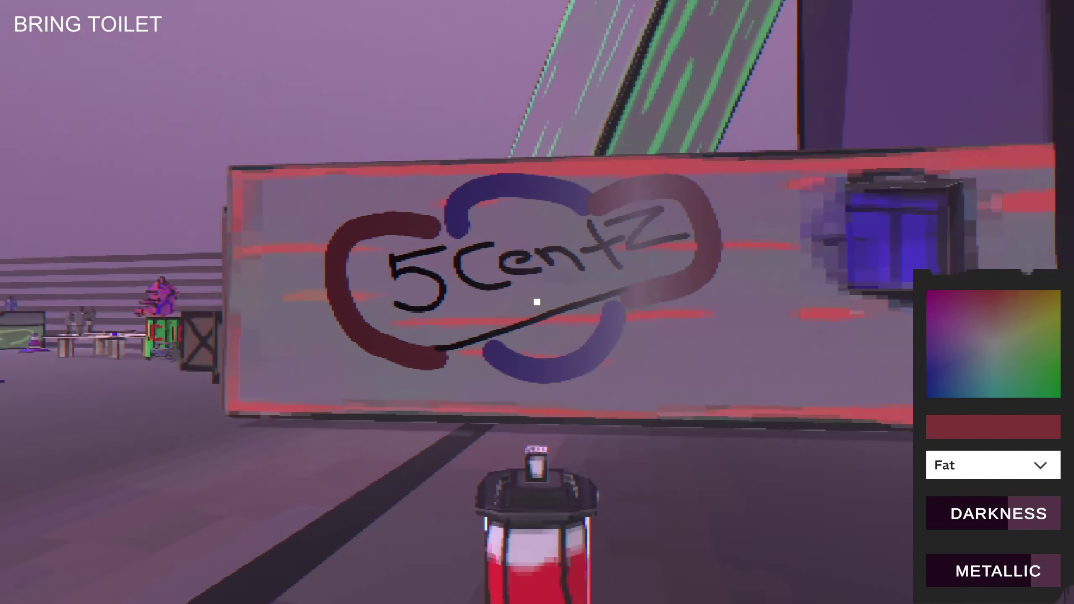
key(w)
key(w)
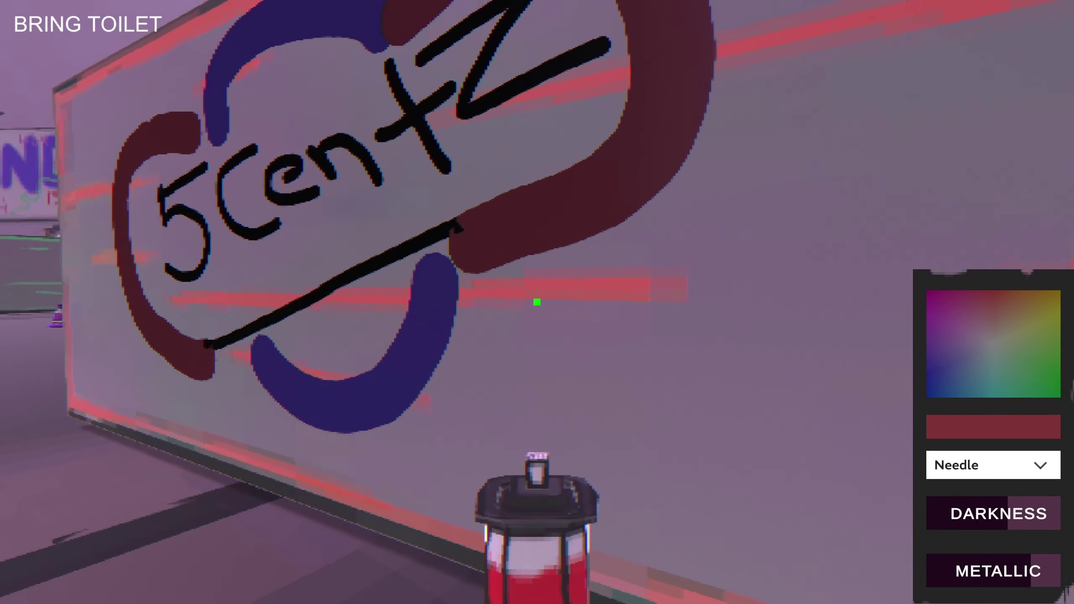
drag(537, 303, 538, 302)
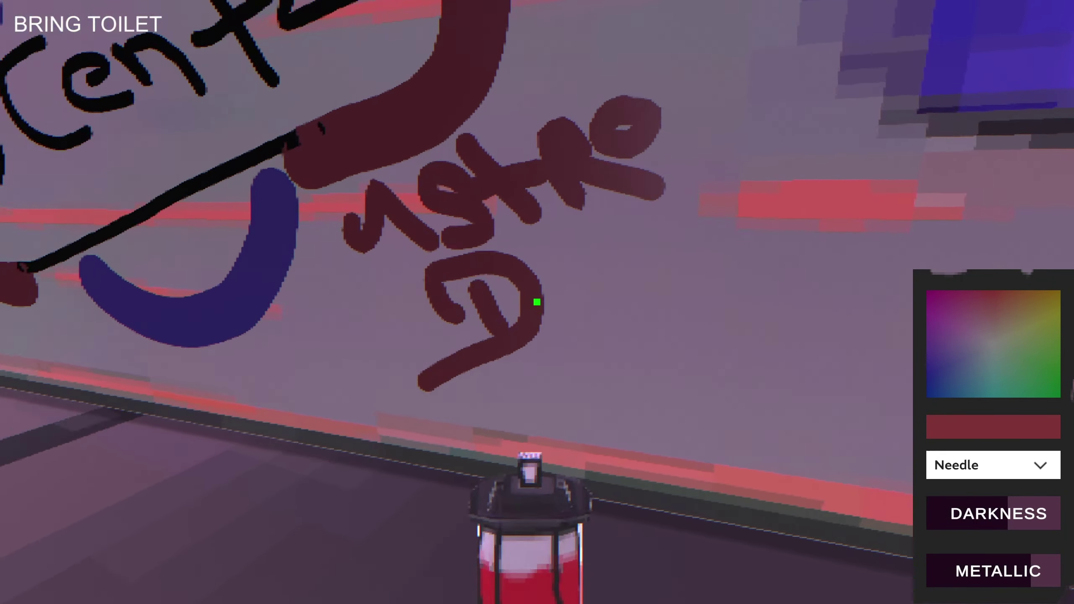
drag(537, 302, 537, 302)
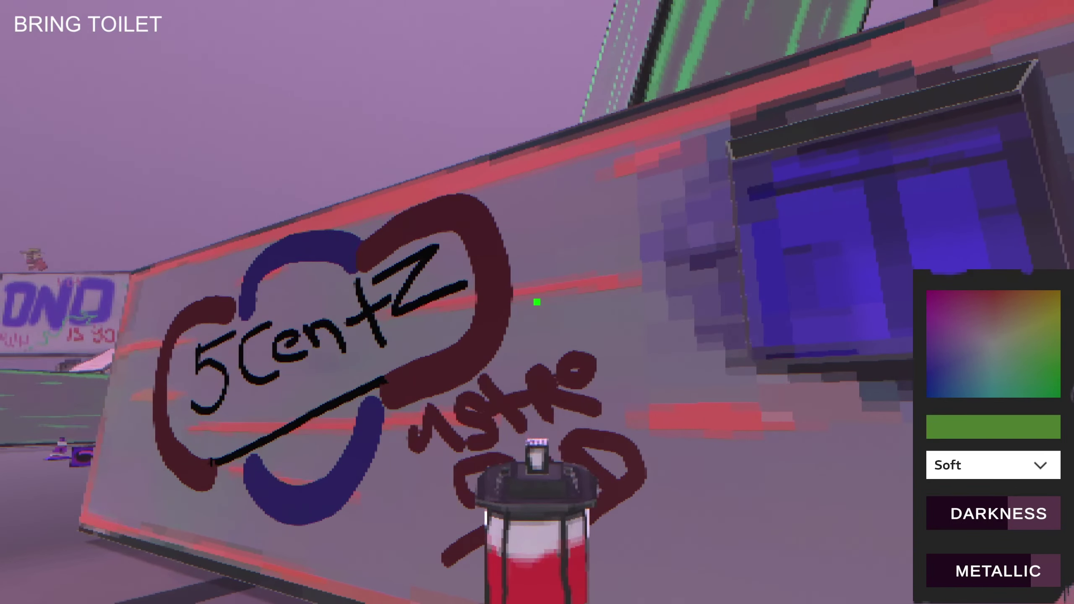
Spray two thin green arcs and a green blob on the wall right of the Astro D tag.
drag(538, 302, 537, 302)
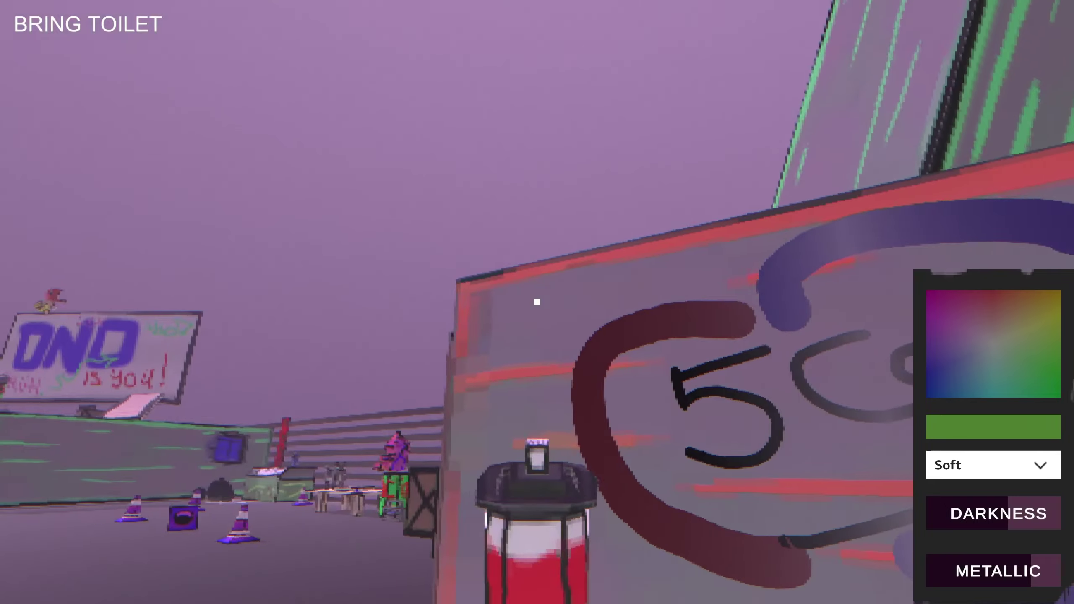
drag(537, 302, 537, 302)
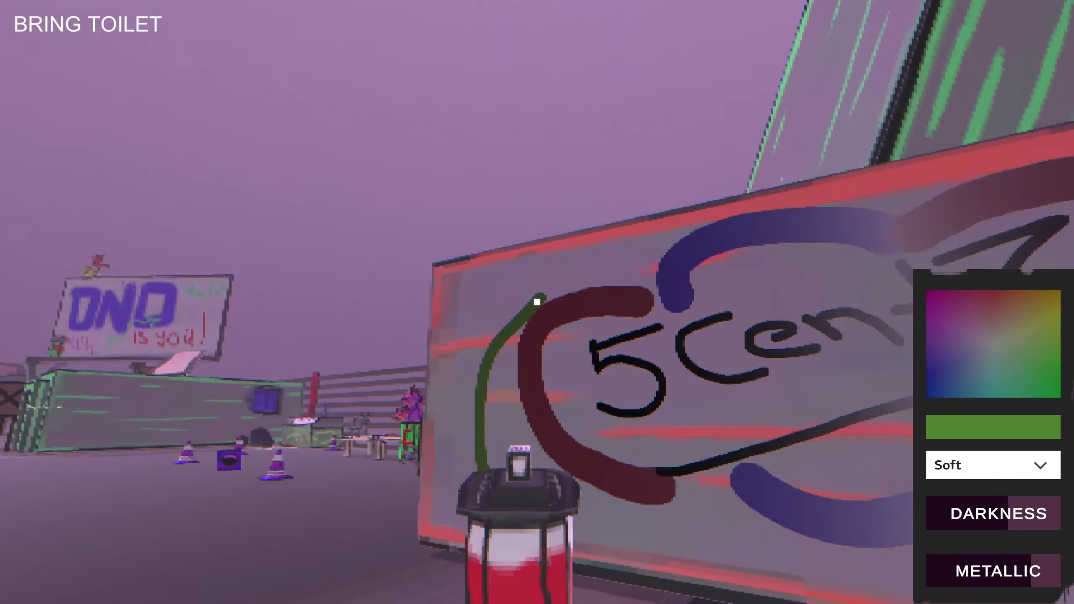
drag(537, 302, 537, 302)
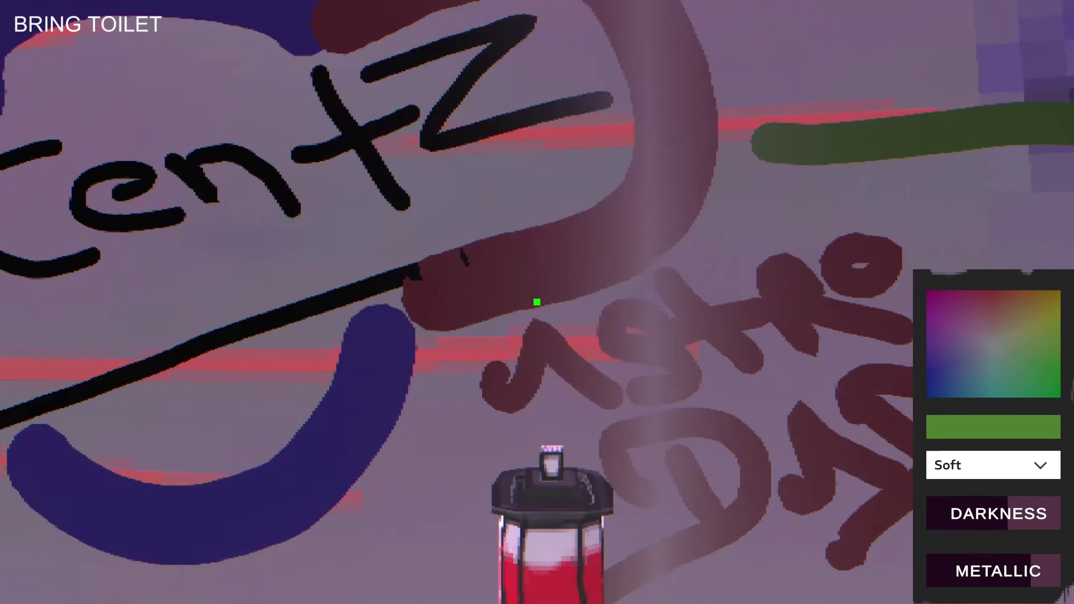
drag(537, 302, 537, 302)
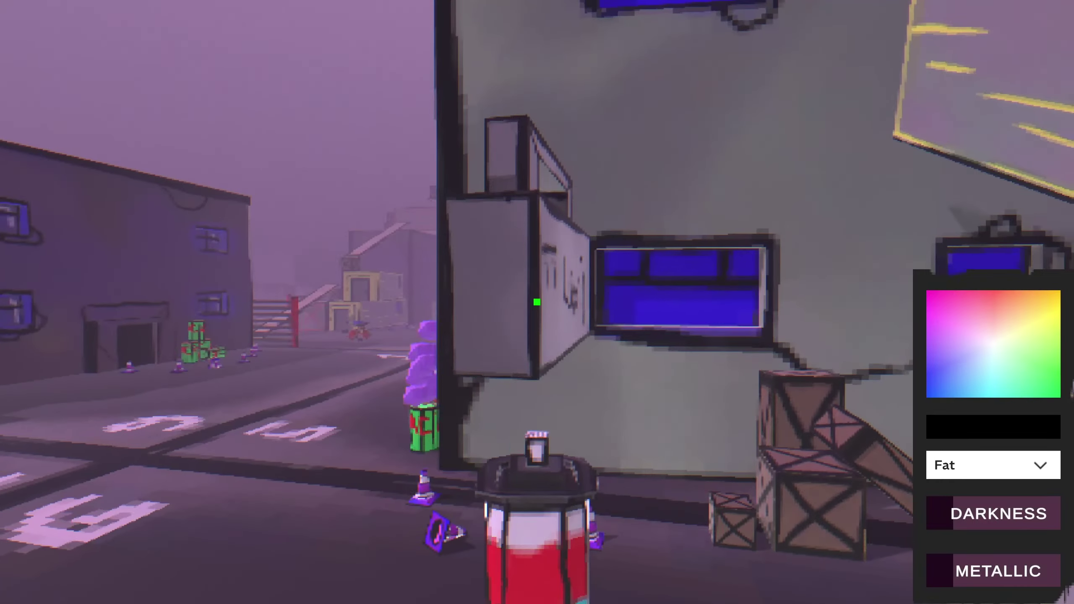
Spray one large black blob onto the building wall.
drag(538, 303, 537, 302)
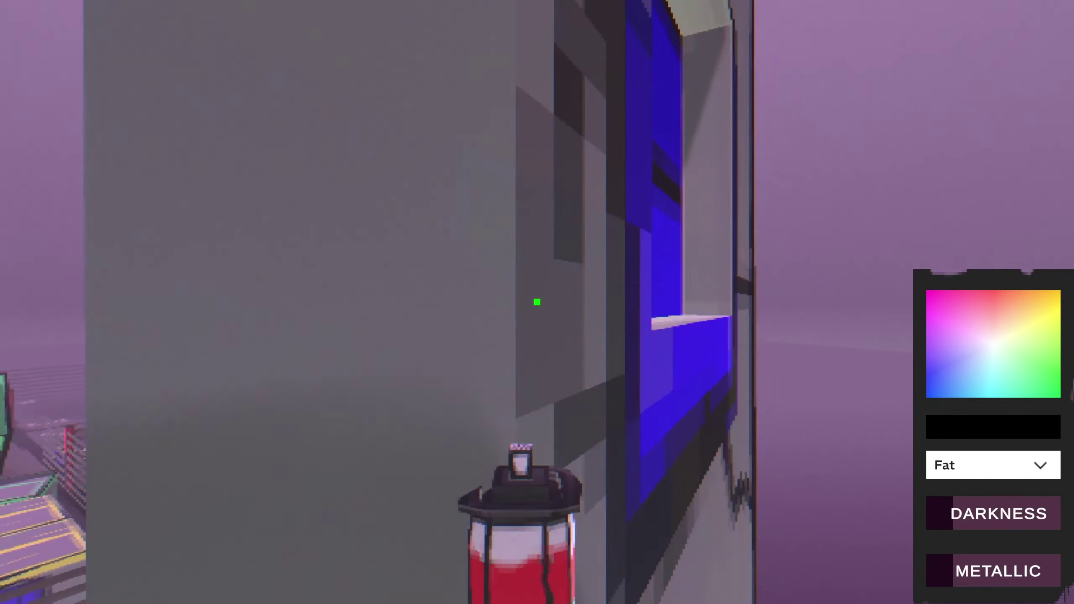
Scribble black blobs and strokes on the grey wall, then begin a black stroke on the street.
drag(538, 302, 537, 302)
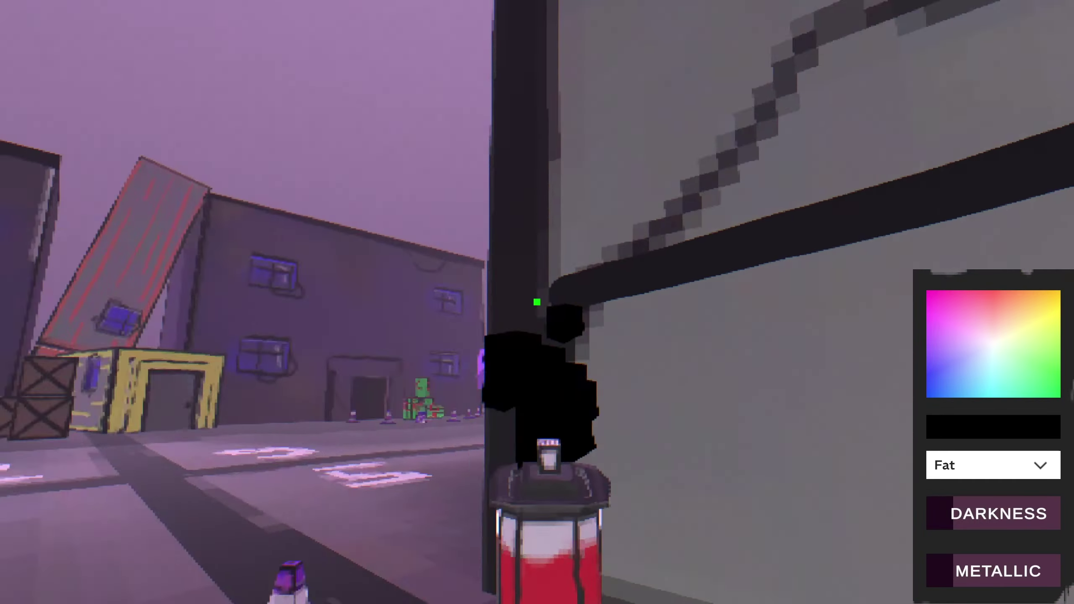
drag(537, 303, 537, 302)
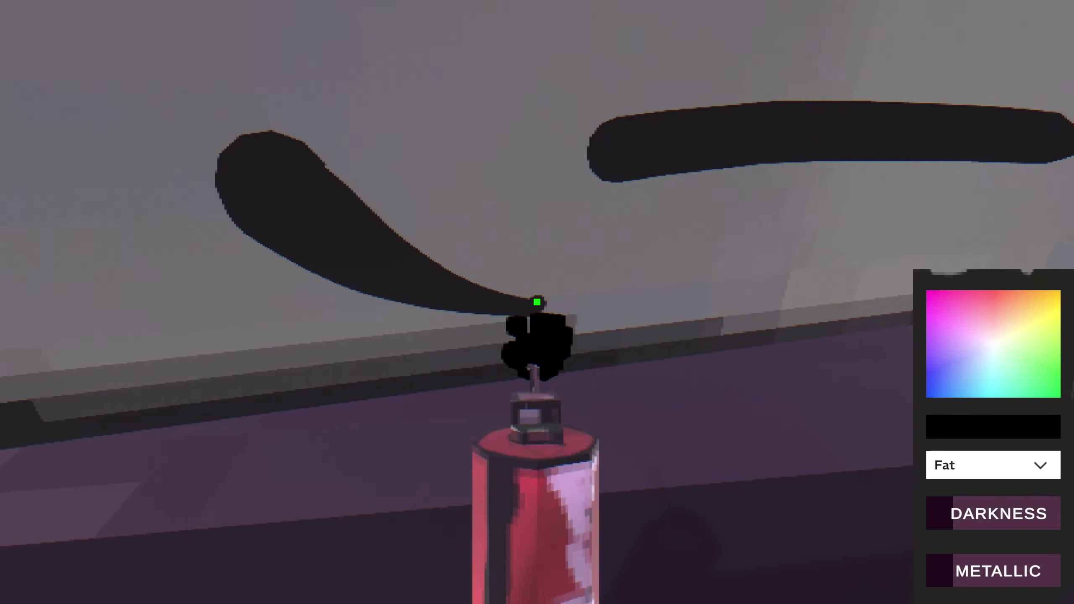
drag(537, 303, 537, 303)
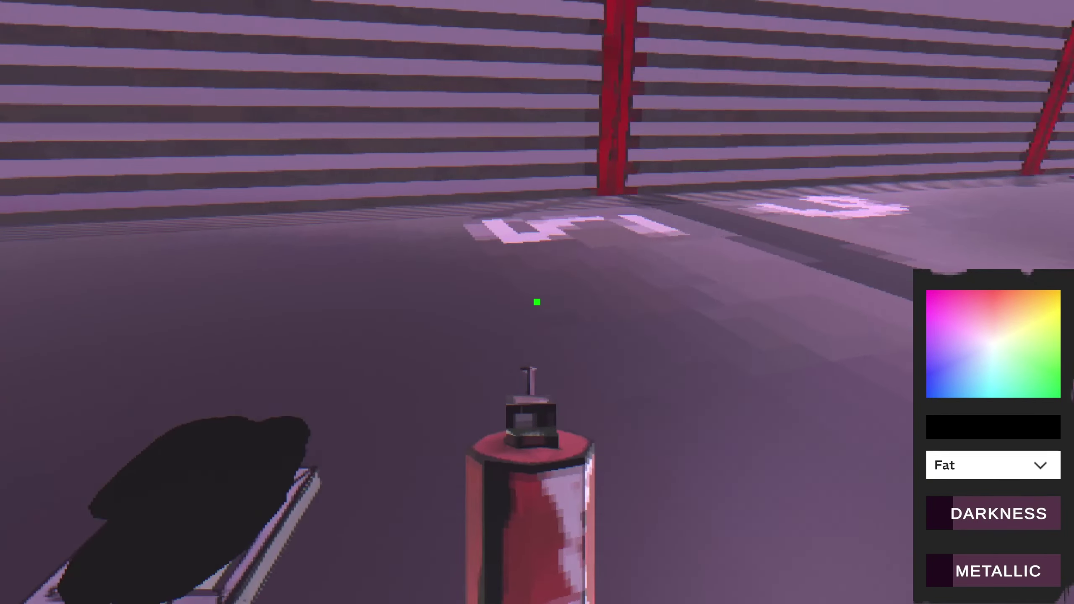
drag(538, 303, 537, 302)
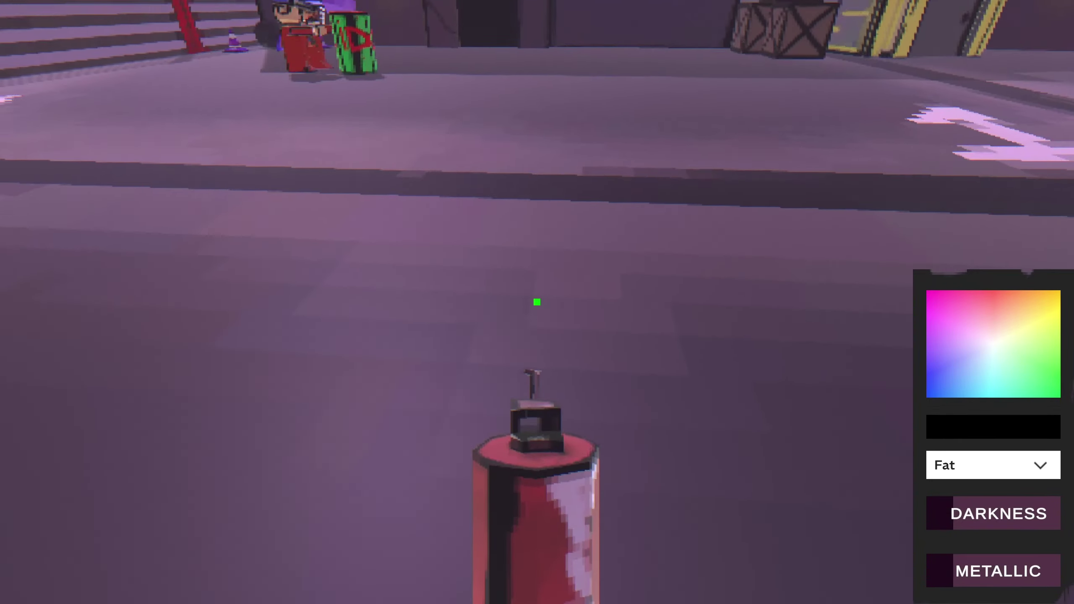
drag(537, 302, 537, 302)
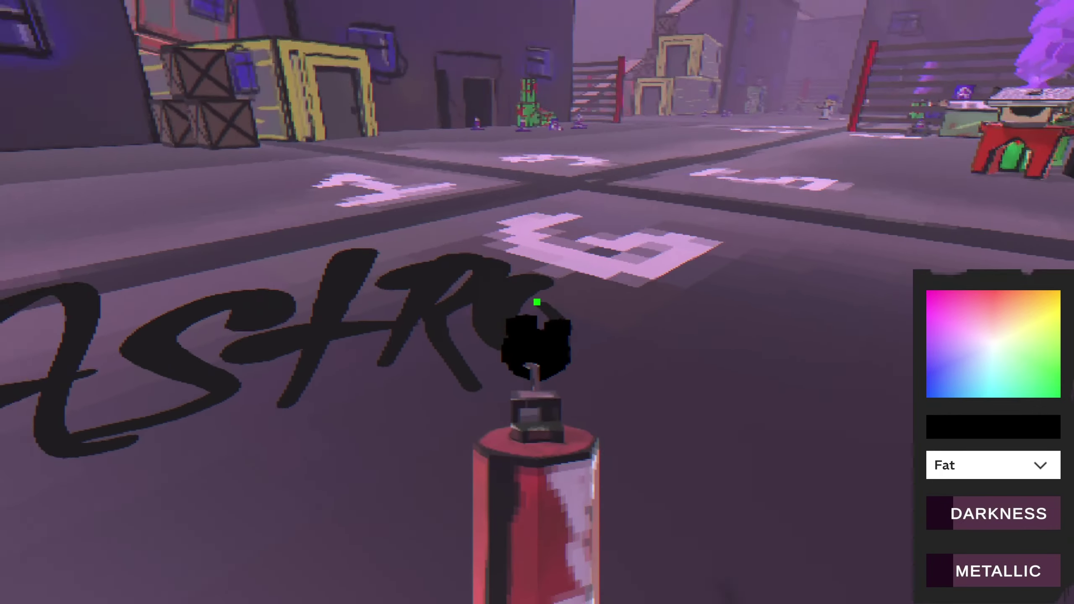
Finish the black street tag with the letter O and a swooping underline.
drag(537, 302, 537, 302)
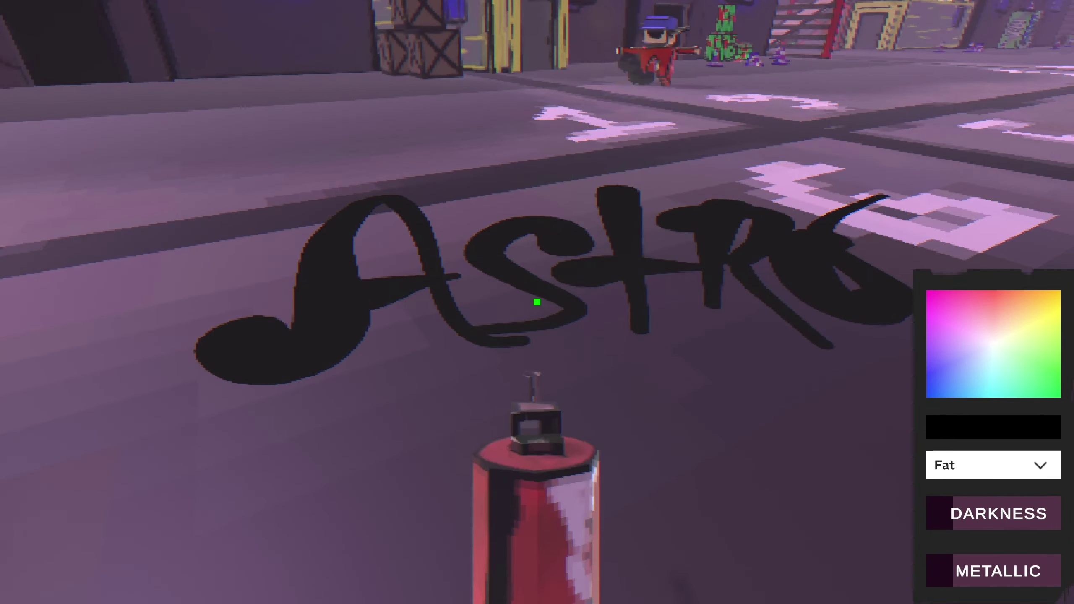
drag(537, 303, 537, 302)
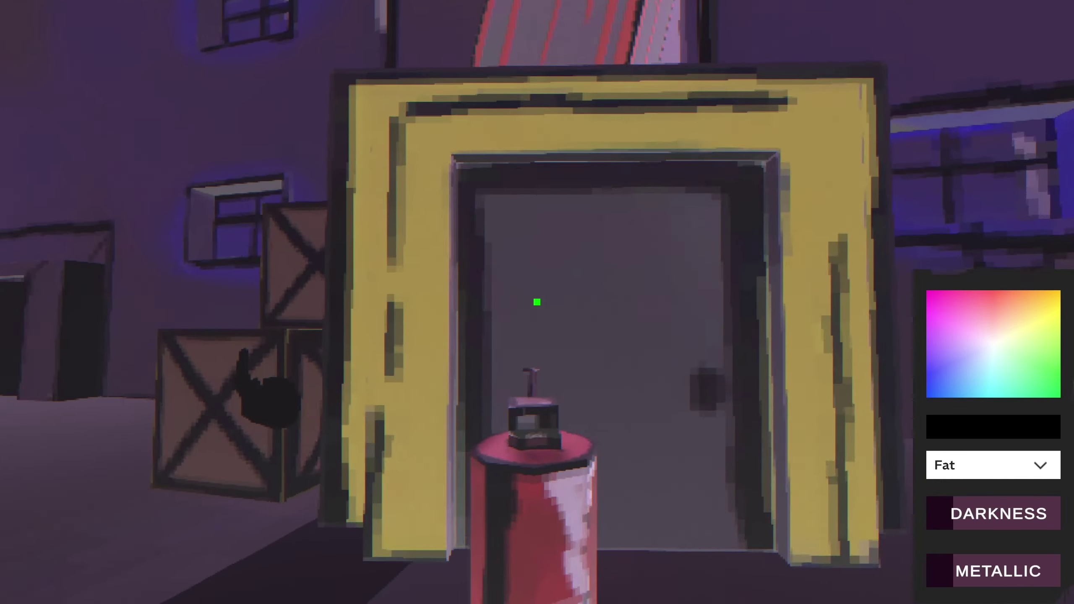
Spray a black blob on the container door, switch to the Needle nozzle, and extend it.
drag(537, 302, 537, 303)
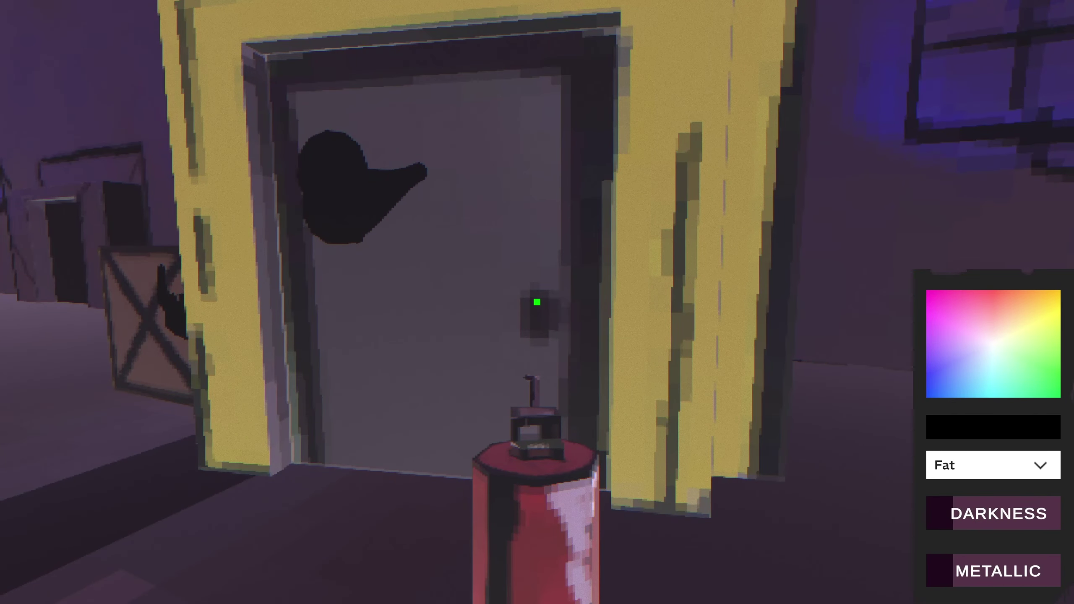
click(993, 465)
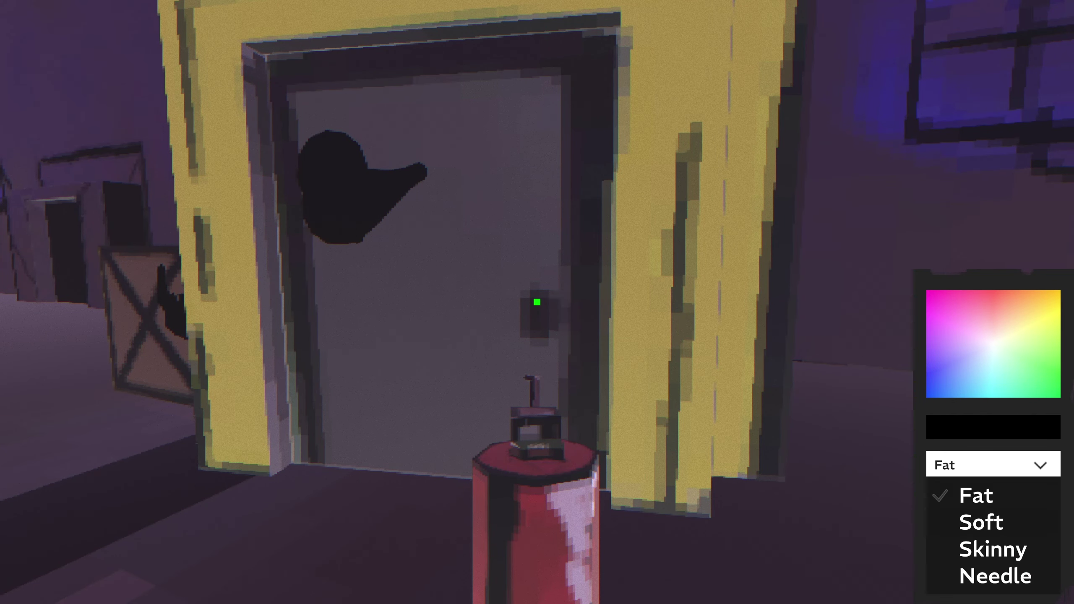
click(995, 575)
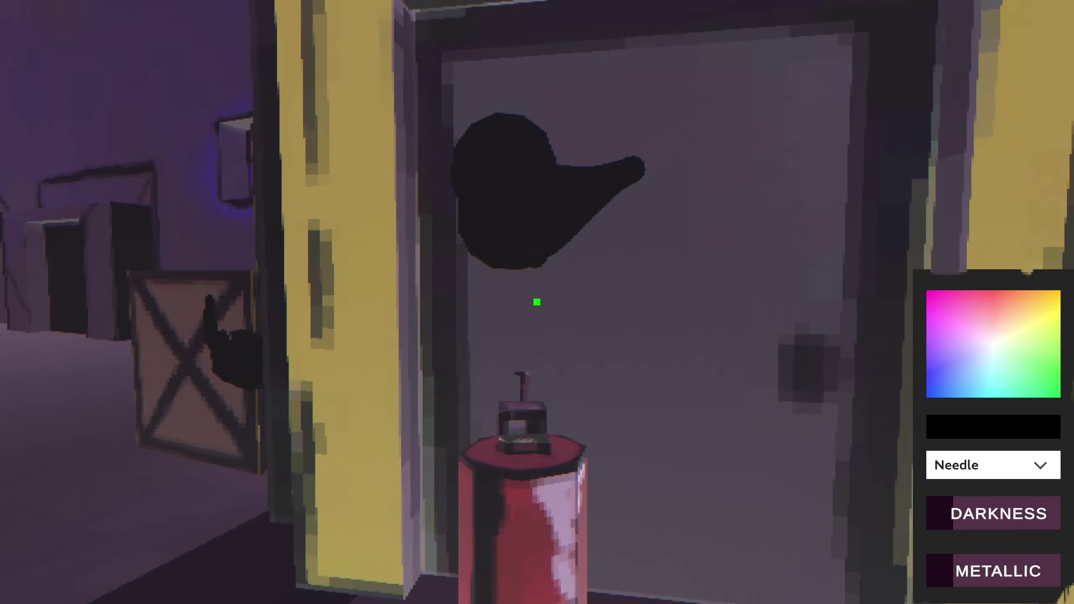
drag(537, 303, 538, 302)
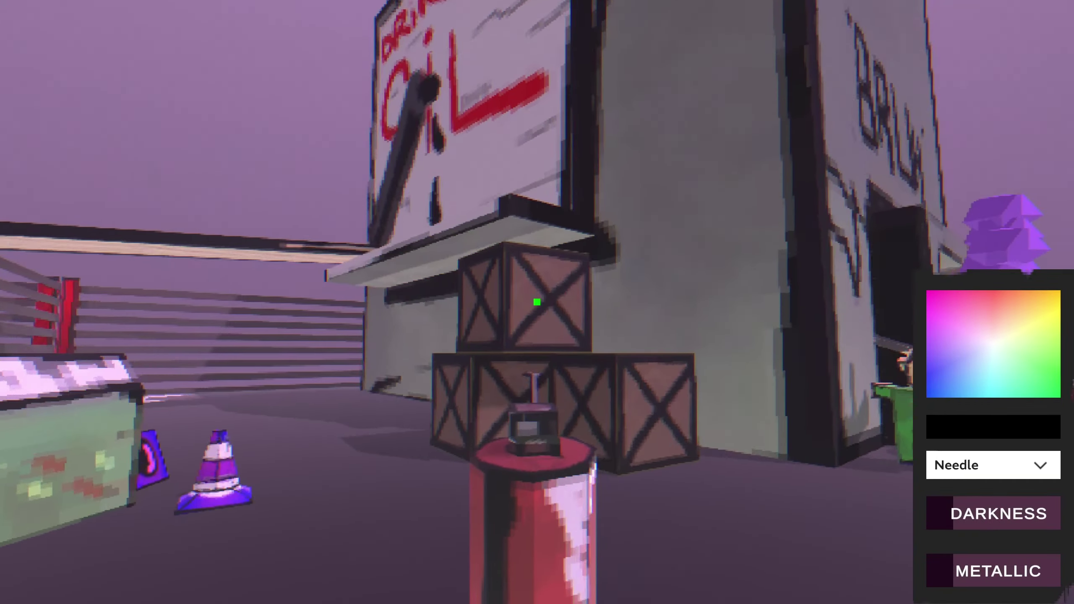
Climb the stacked crates and talk to the hooded character, advancing the dialogue.
key(w)
key(w)
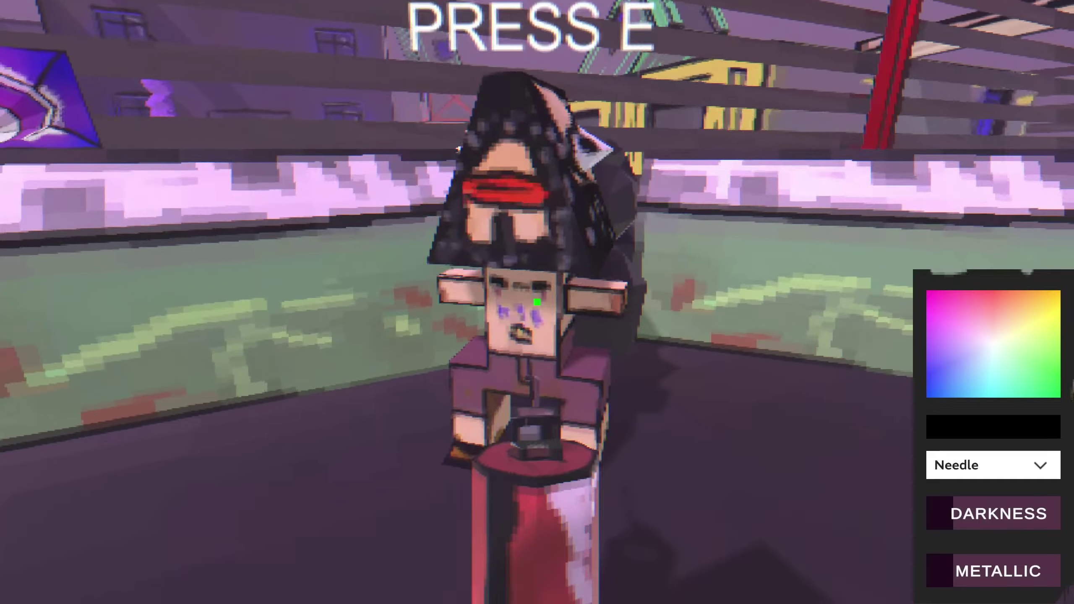
key(e)
key(w)
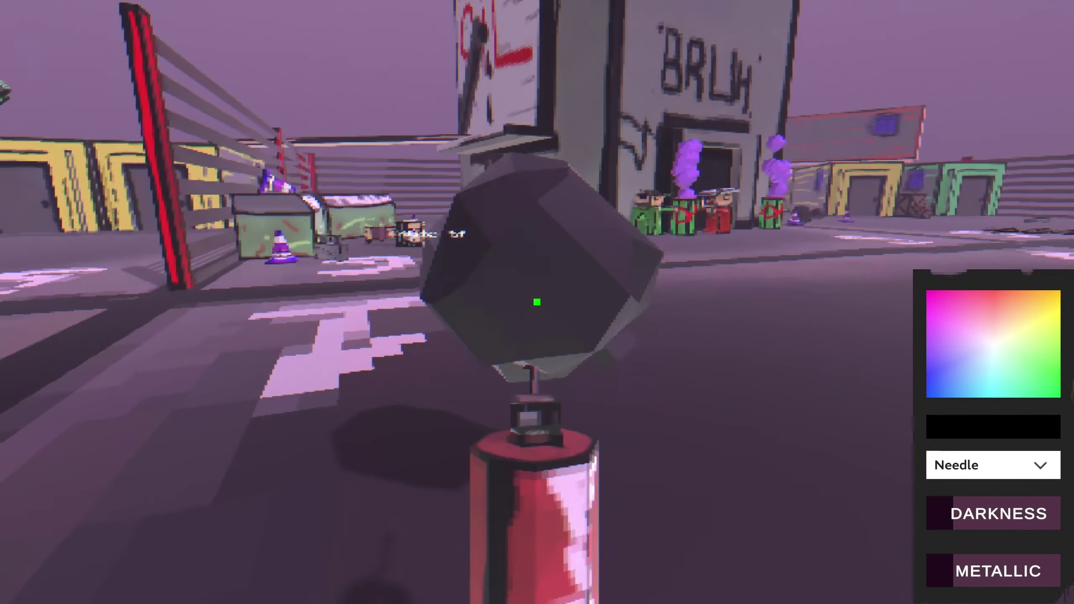
Spray black paint on the floating grey polyhedron from two positions.
click(537, 302)
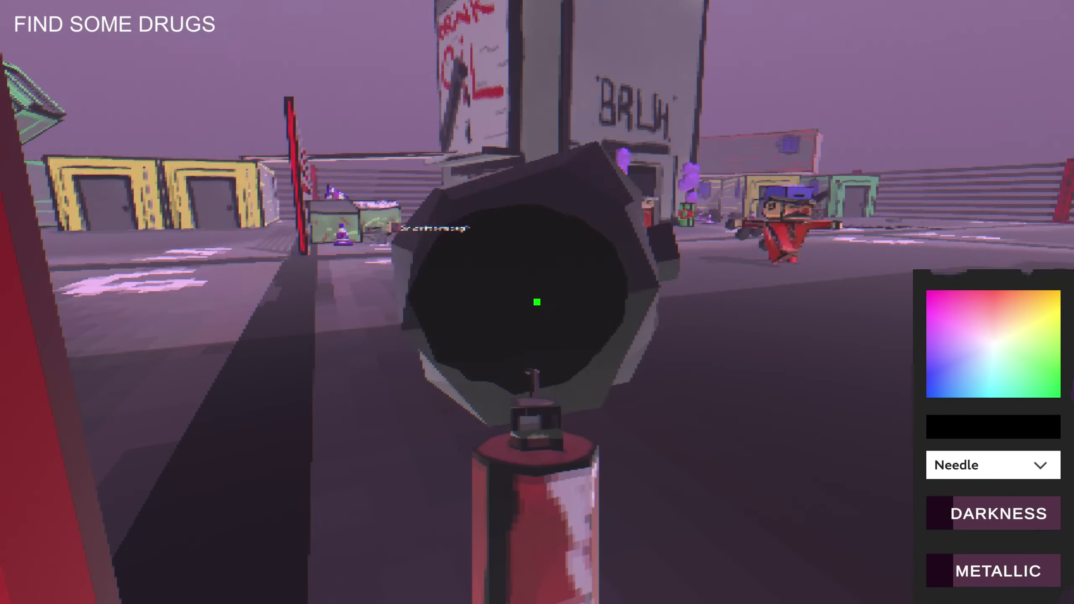
key(w)
click(537, 302)
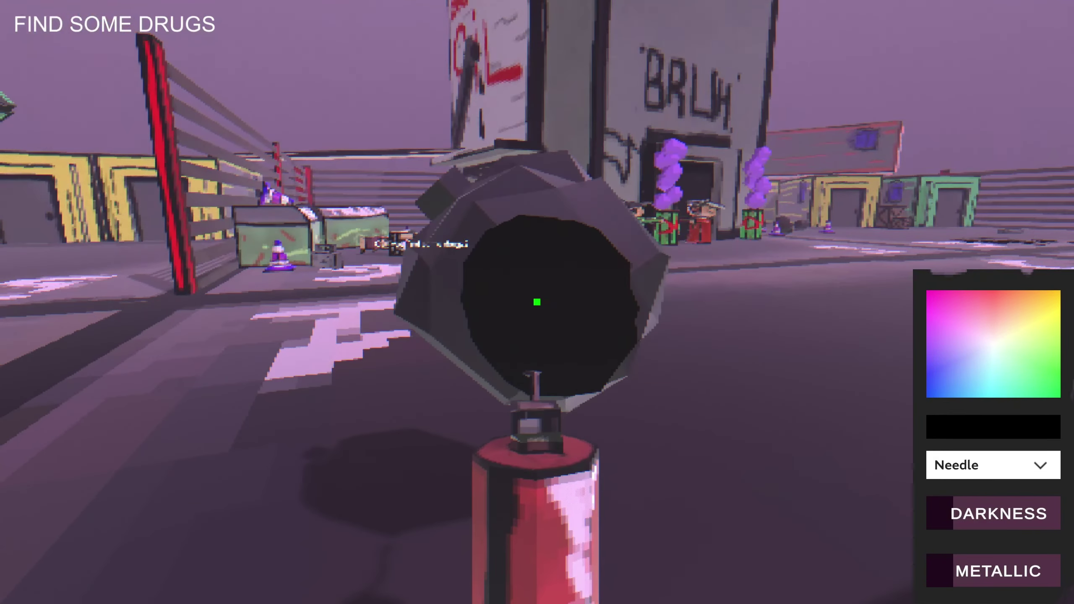